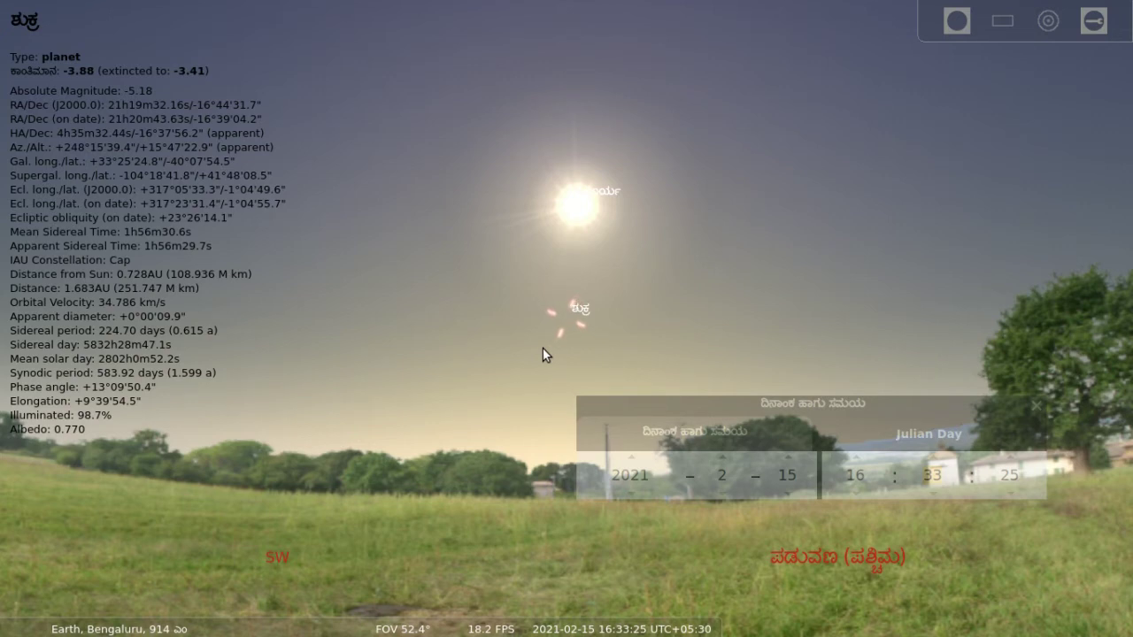
# Step: Zoom in on Venus in the sky view to a field of view of about 0.583°
pyautogui.scroll(5, 582, 321)
pyautogui.scroll(5, 584, 326)
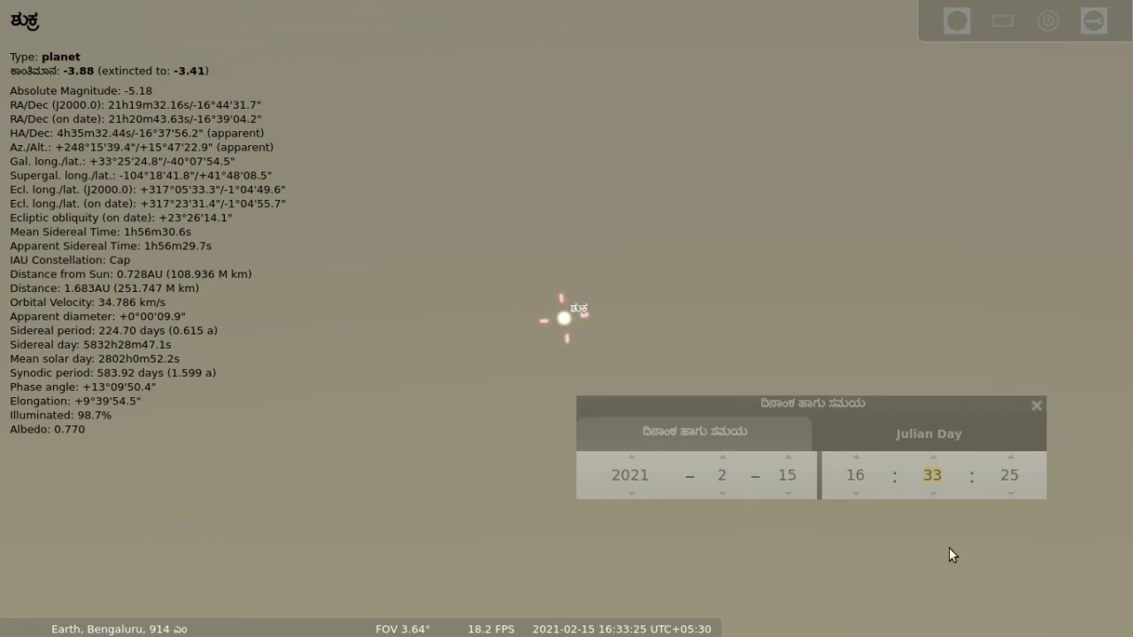
pyautogui.scroll(5, 637, 347)
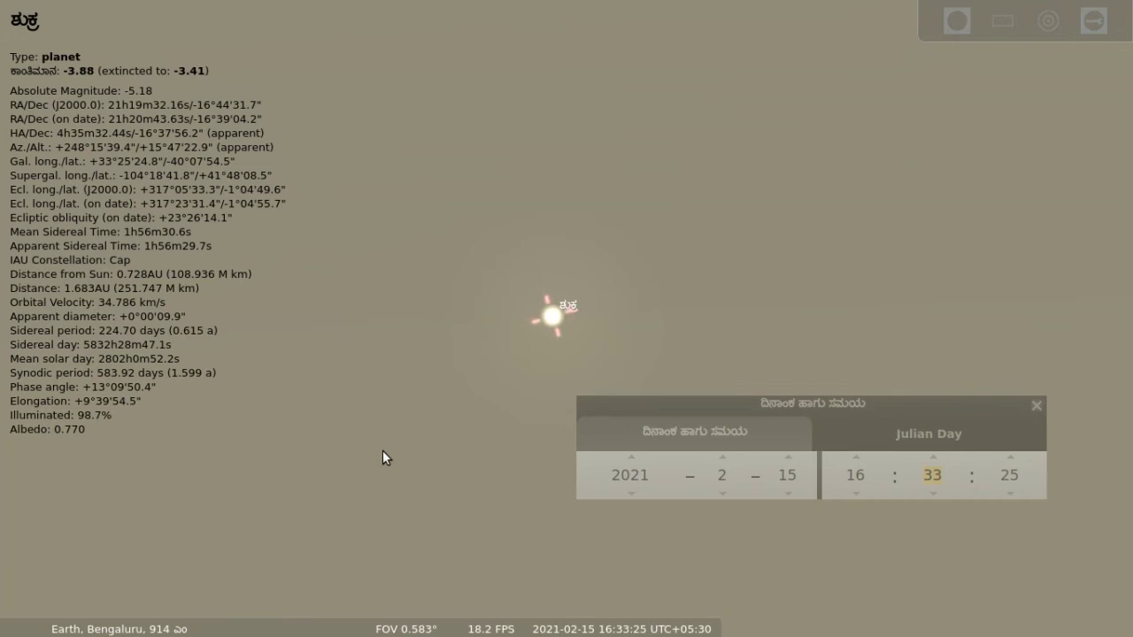
# Step: Switch to PLANETS.ods in LibreOffice Calc and examine the planet table's column headings and the Earth row's entries
pyautogui.hotkey('alt', 'Tab')
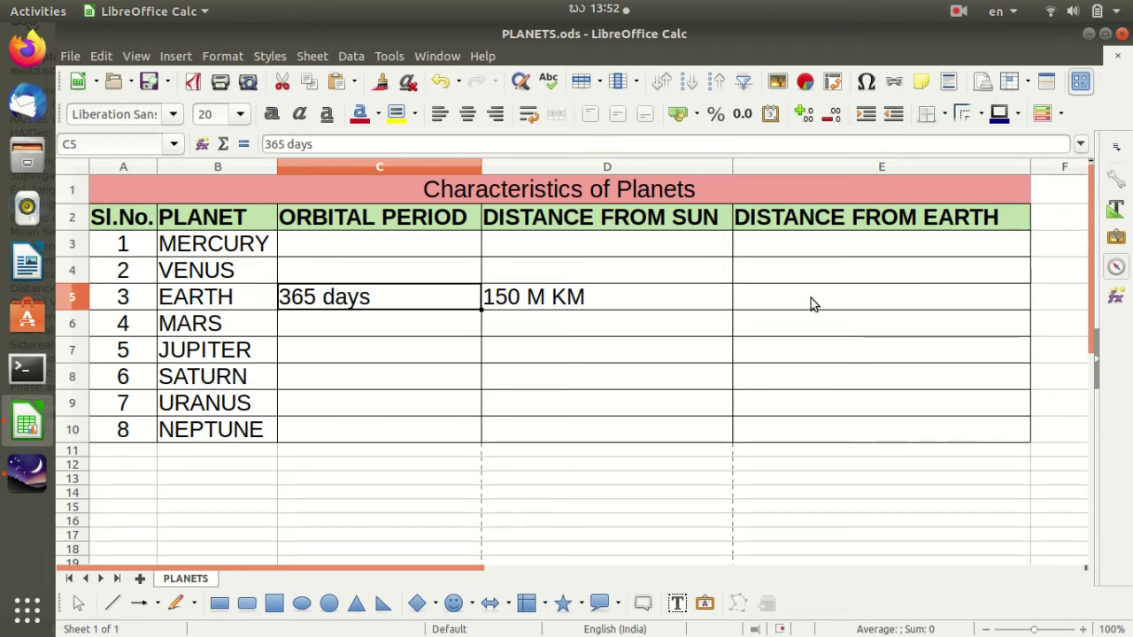
pyautogui.click(1059, 193)
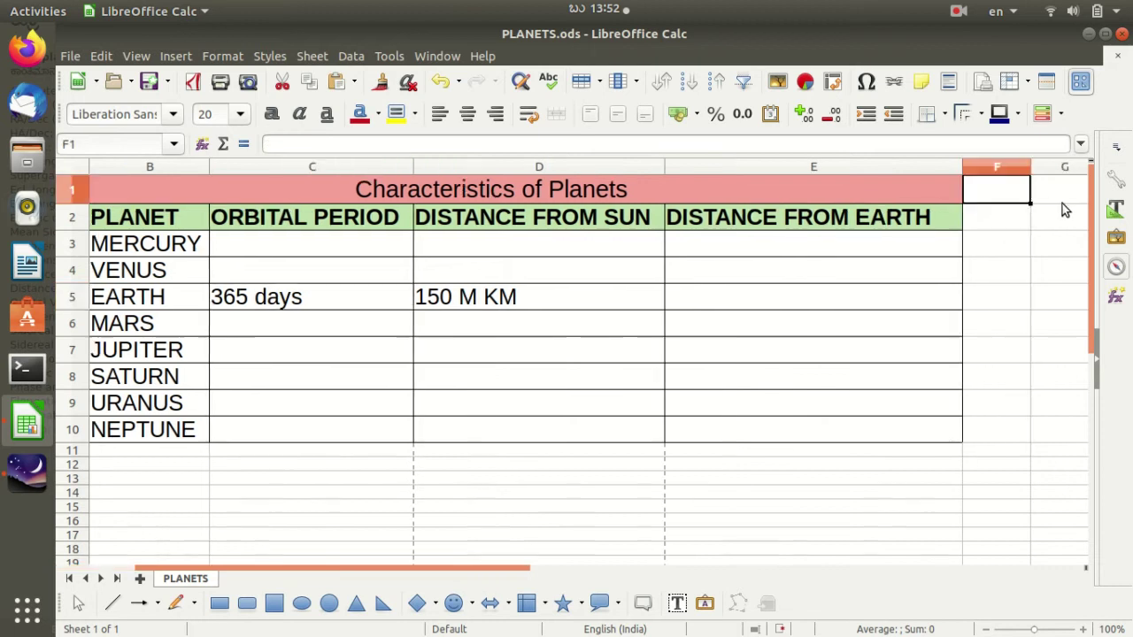
pyautogui.click(1010, 226)
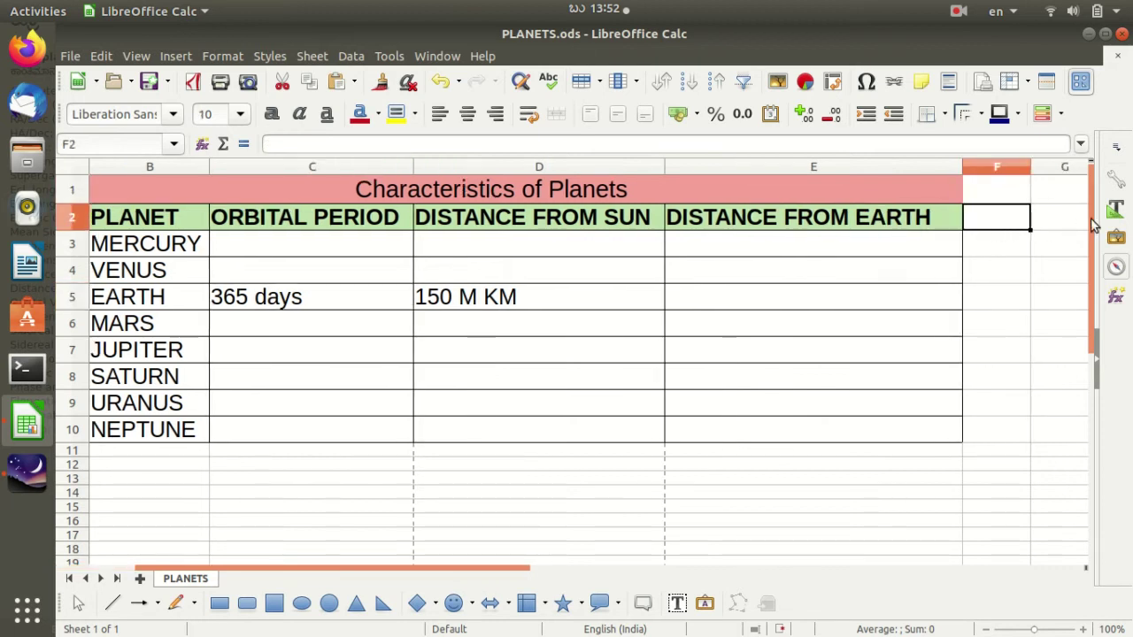
pyautogui.click(490, 226)
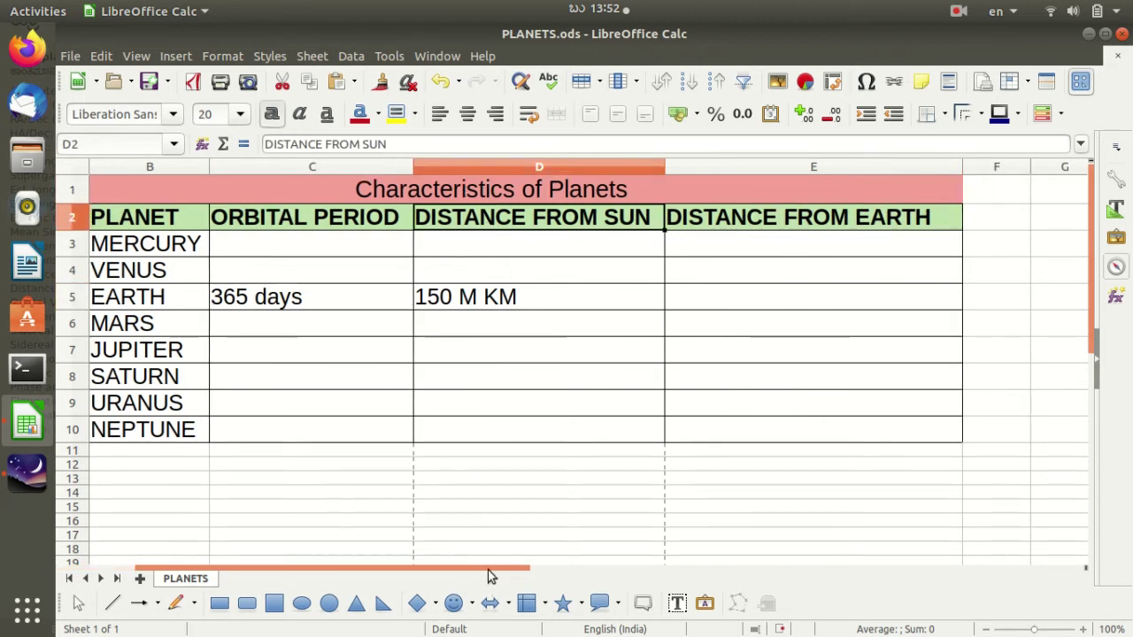
pyautogui.moveTo(498, 574); pyautogui.dragTo(422, 574)
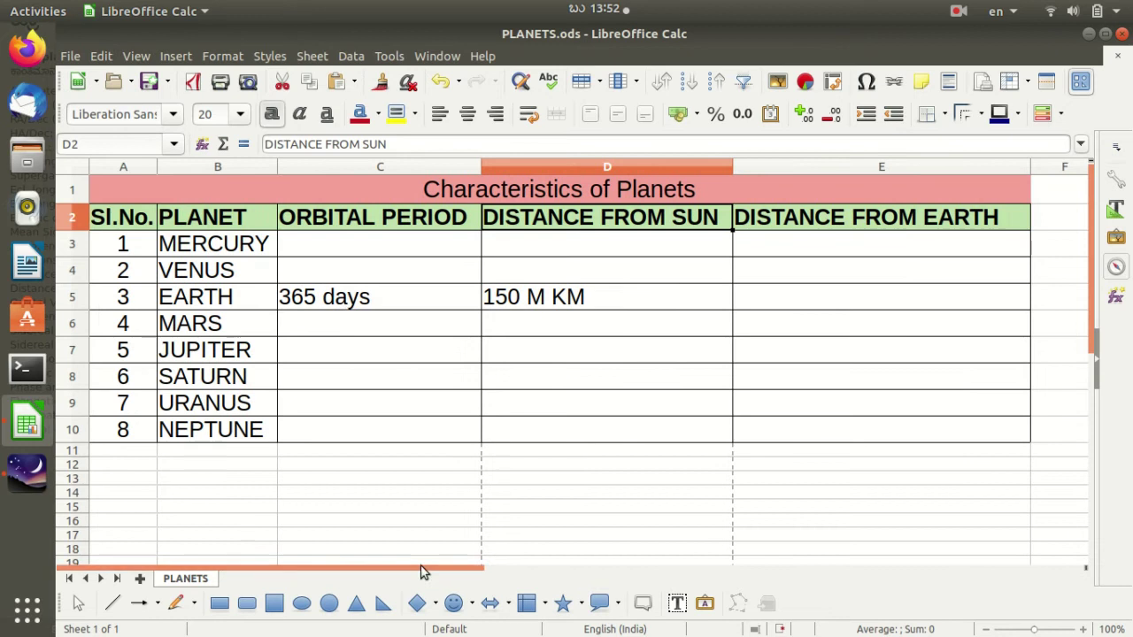
pyautogui.click(375, 294)
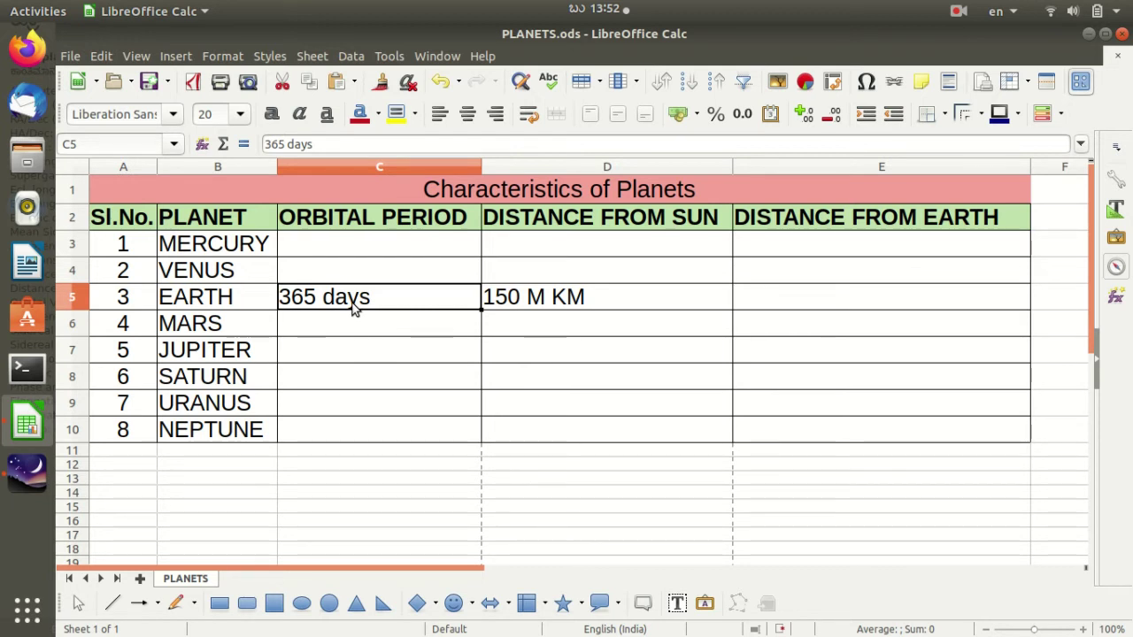
pyautogui.click(636, 301)
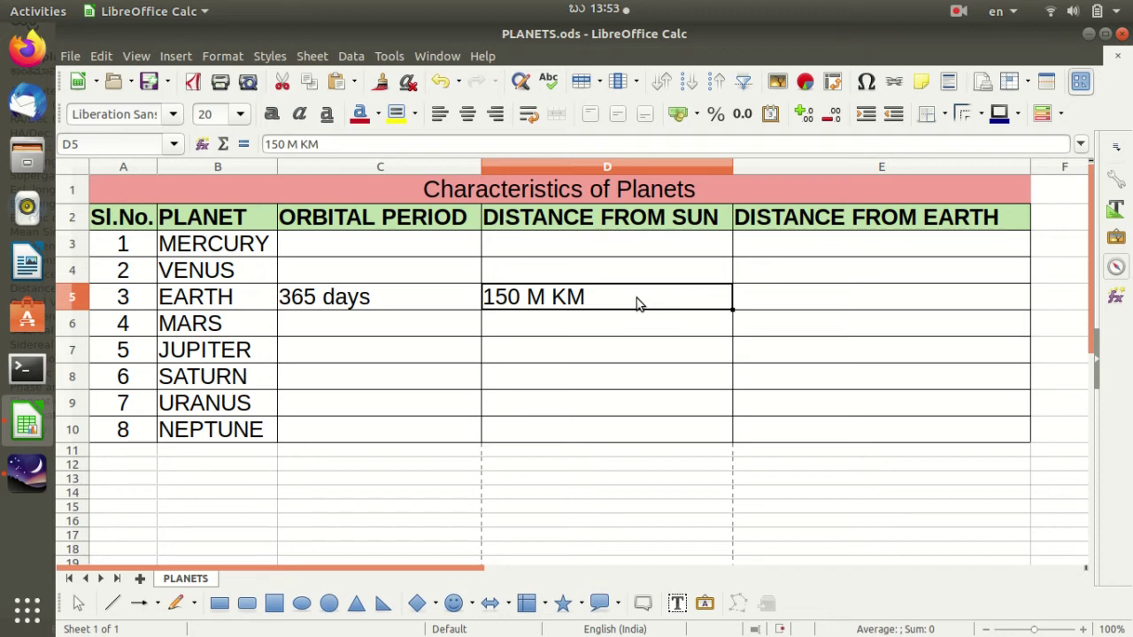
pyautogui.click(375, 299)
# Step: Look up Venus's sidereal period in Stellarium and enter "224 days" as its orbital period in cell C4 of the Calc table
pyautogui.click(369, 265)
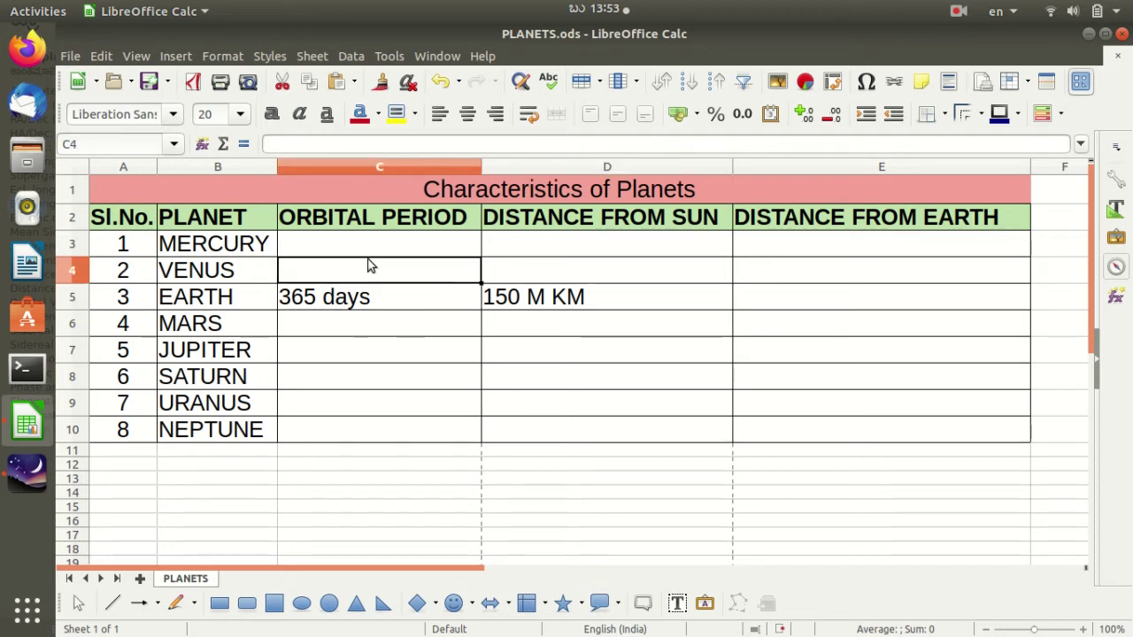
pyautogui.hotkey('alt', 'Tab')
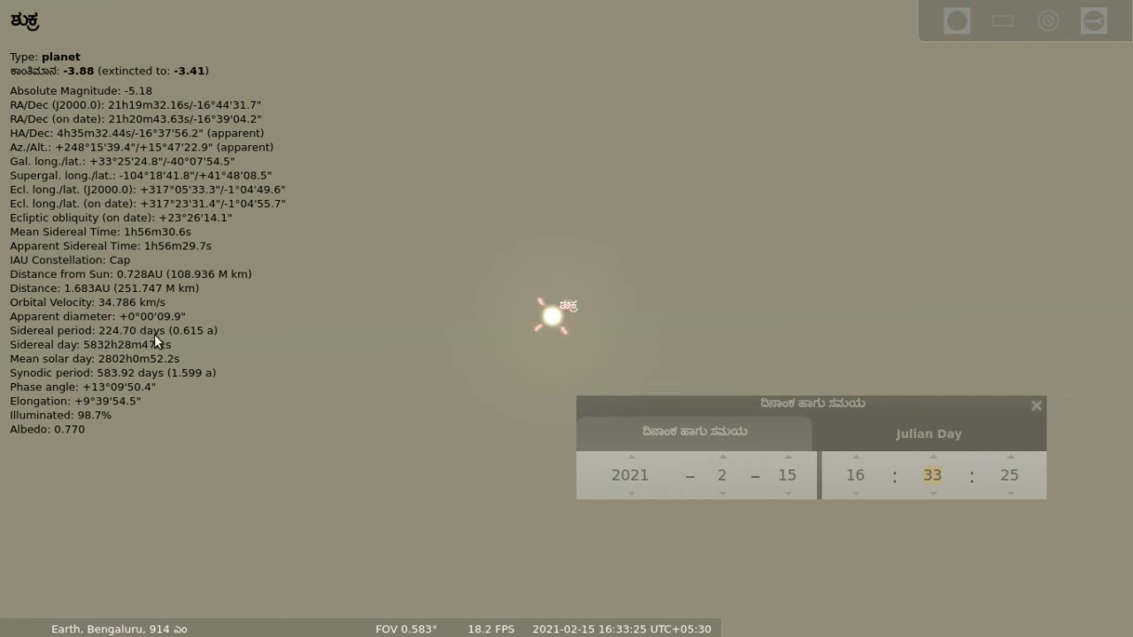
pyautogui.hotkey('alt', 'Tab')
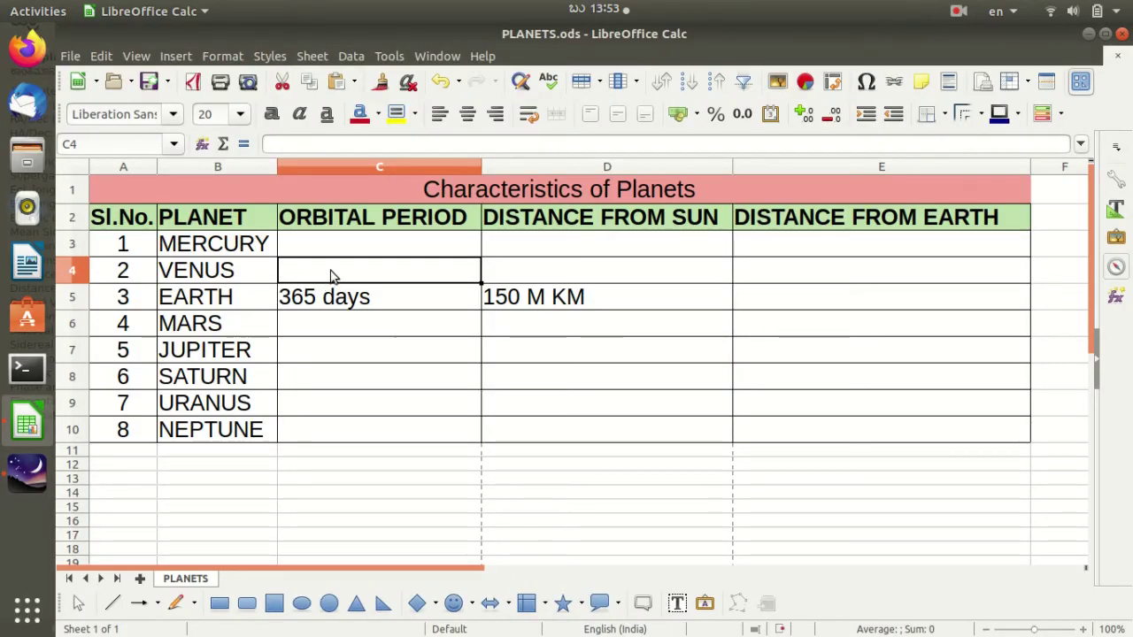
pyautogui.write('22')
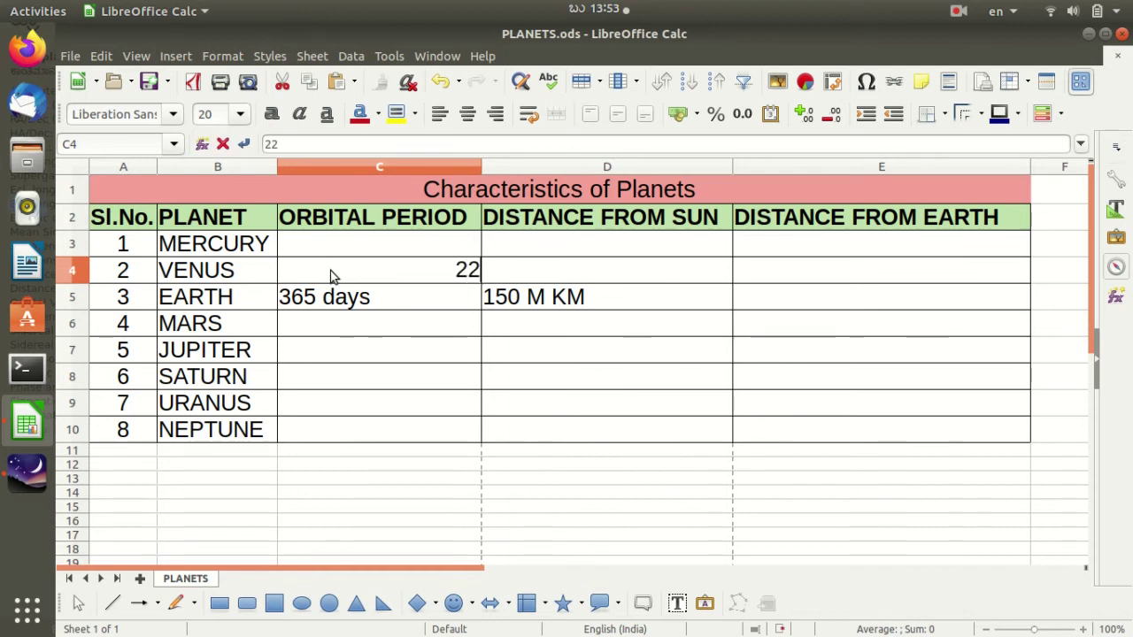
pyautogui.write('4')
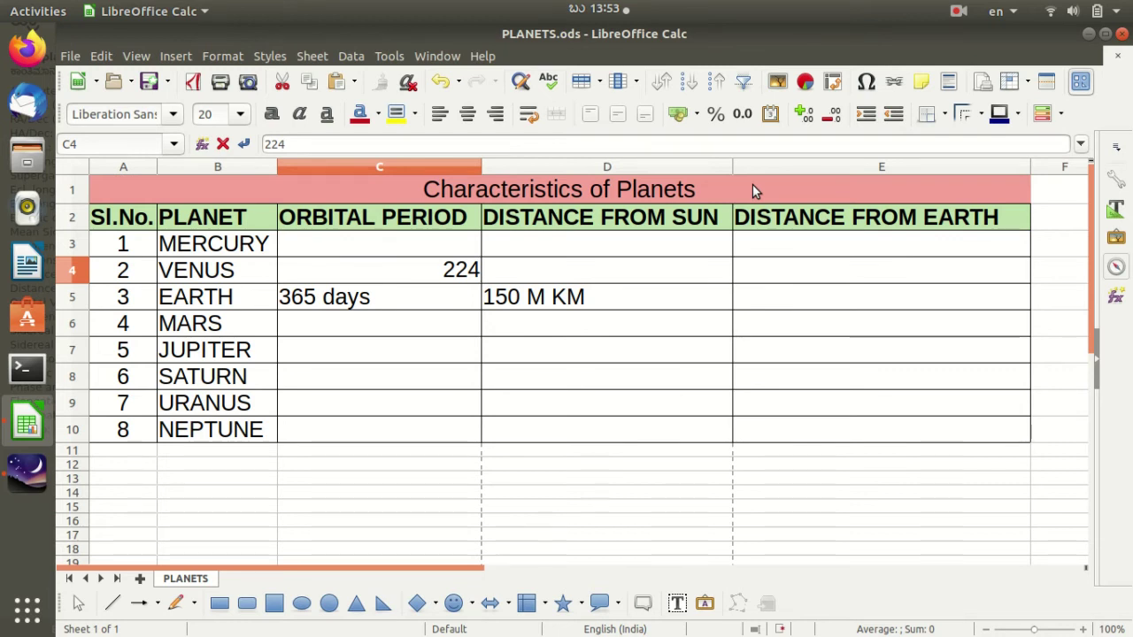
pyautogui.write('dya')
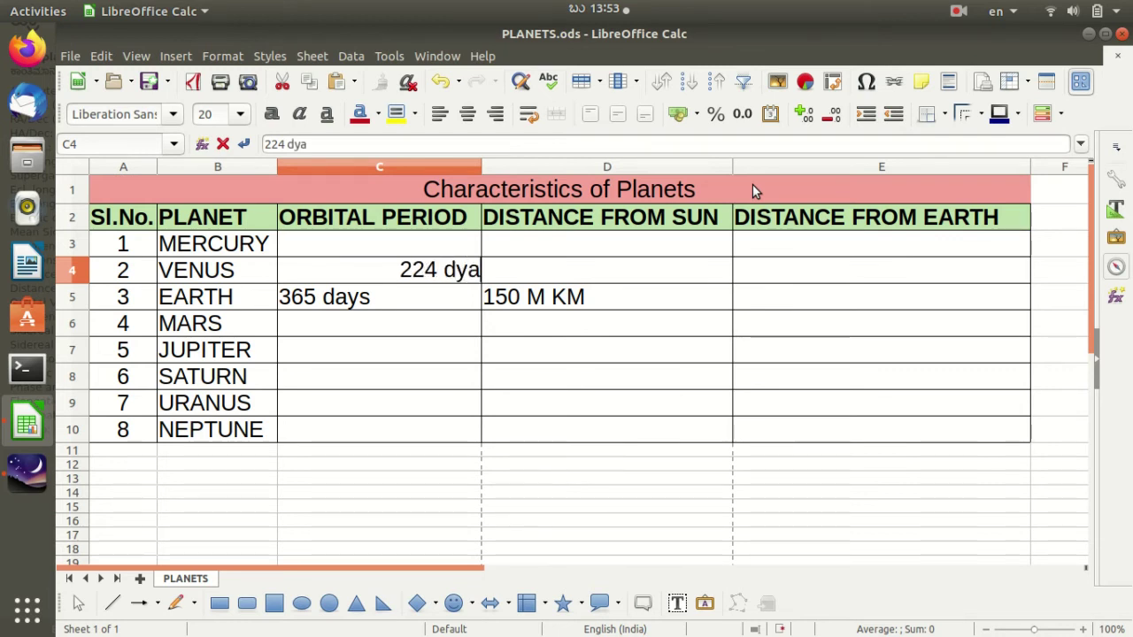
pyautogui.press('BackSpace')
pyautogui.press('BackSpace')
pyautogui.write('ays')
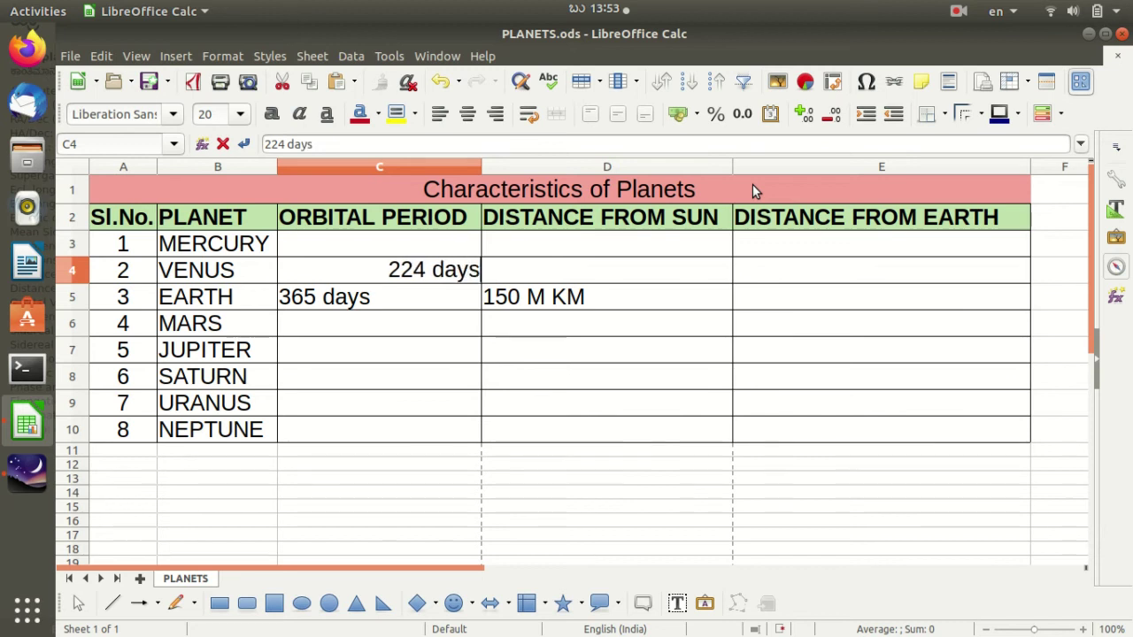
pyautogui.press('Return')
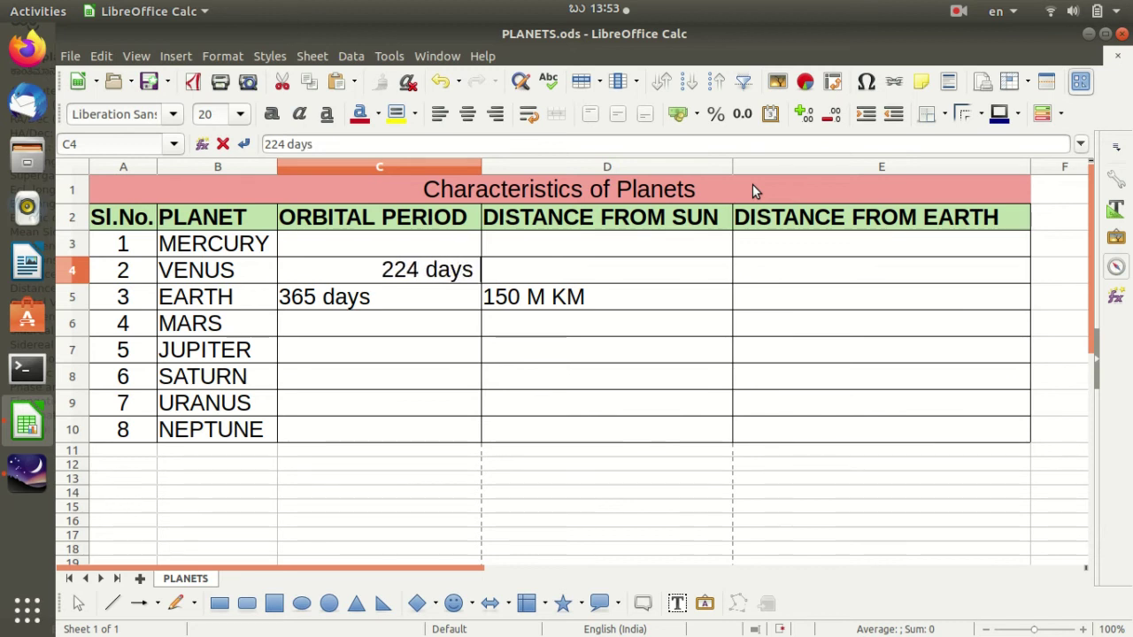
# Step: Look up Venus's distance from the Sun in Stellarium and enter "109 M KM" in cell D4 of the Calc table
pyautogui.click(548, 268)
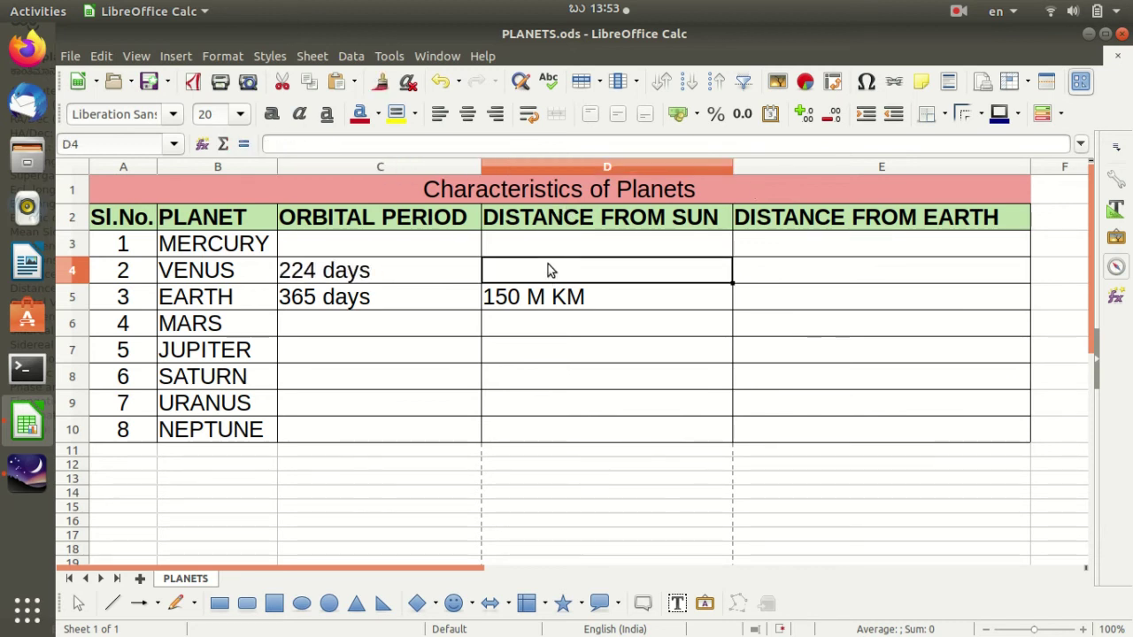
pyautogui.hotkey('alt', 'Tab')
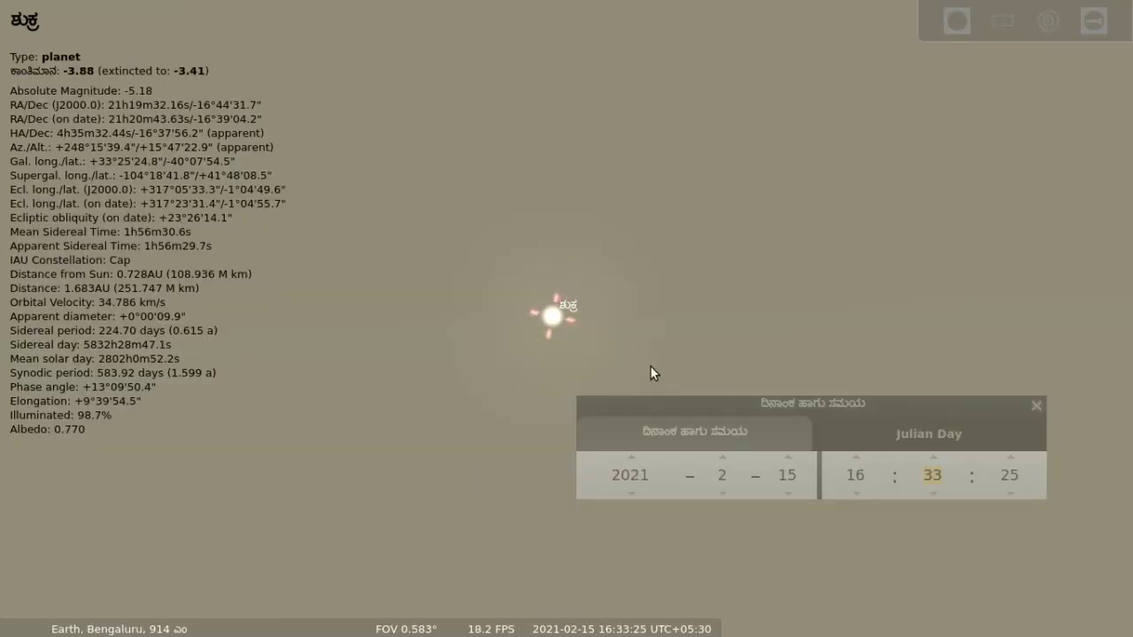
pyautogui.hotkey('alt', 'Tab')
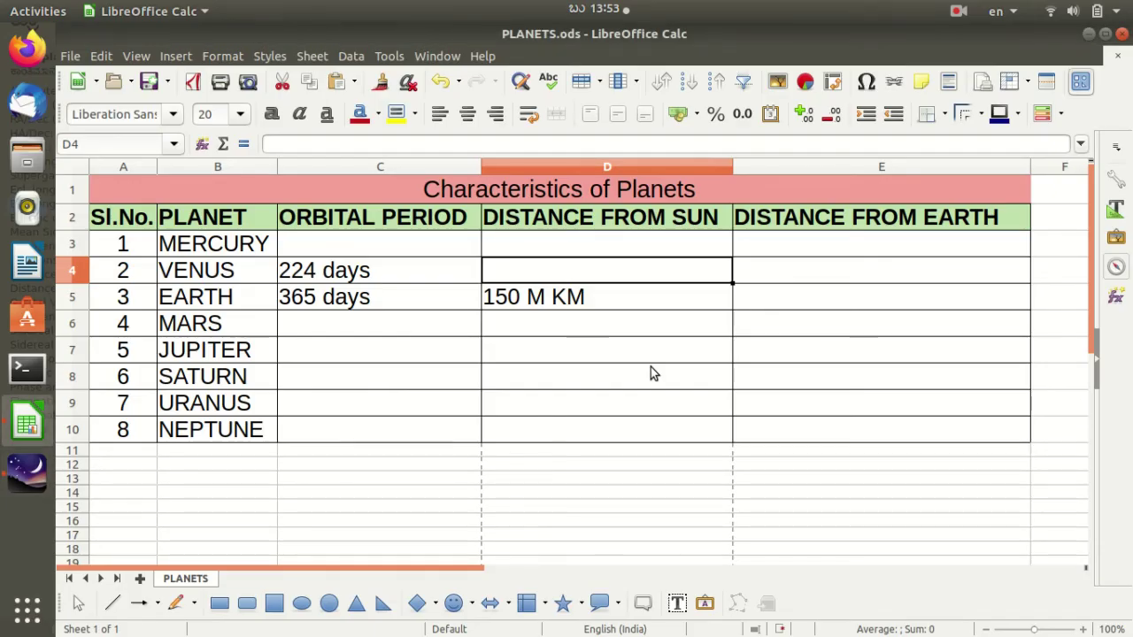
pyautogui.hotkey('alt', 'Tab')
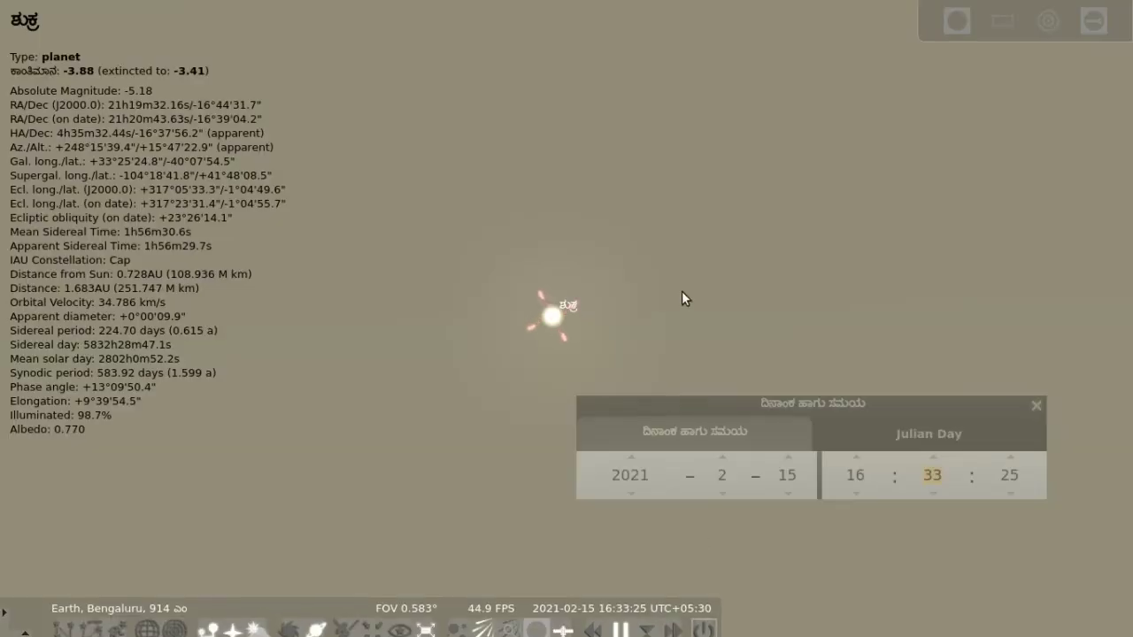
pyautogui.hotkey('alt', 'Tab')
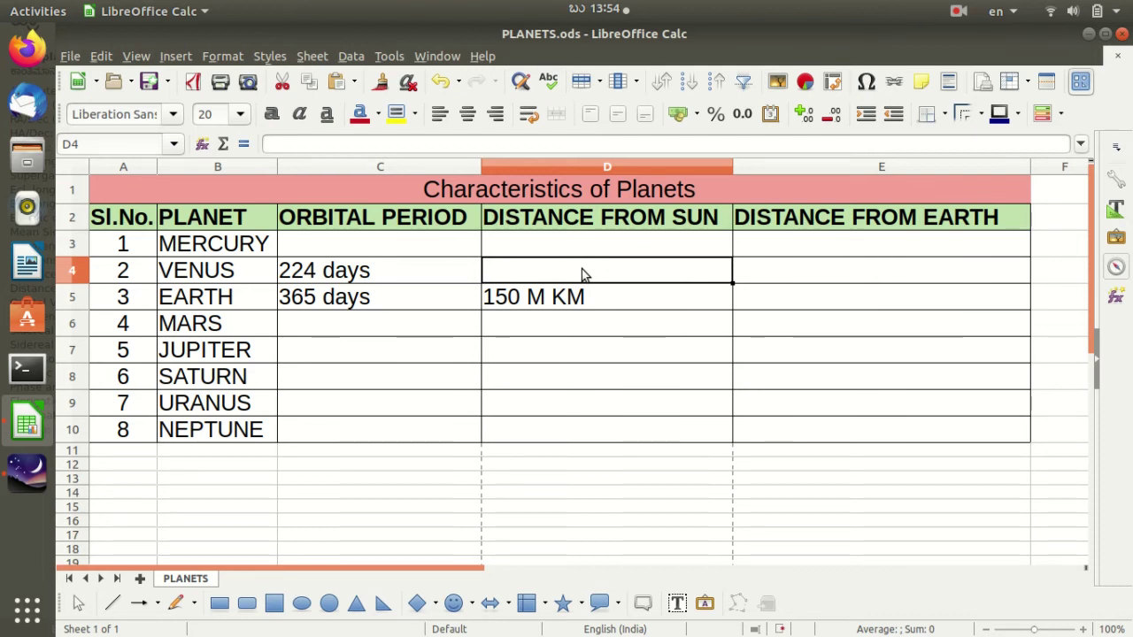
pyautogui.hotkey('alt', 'Tab')
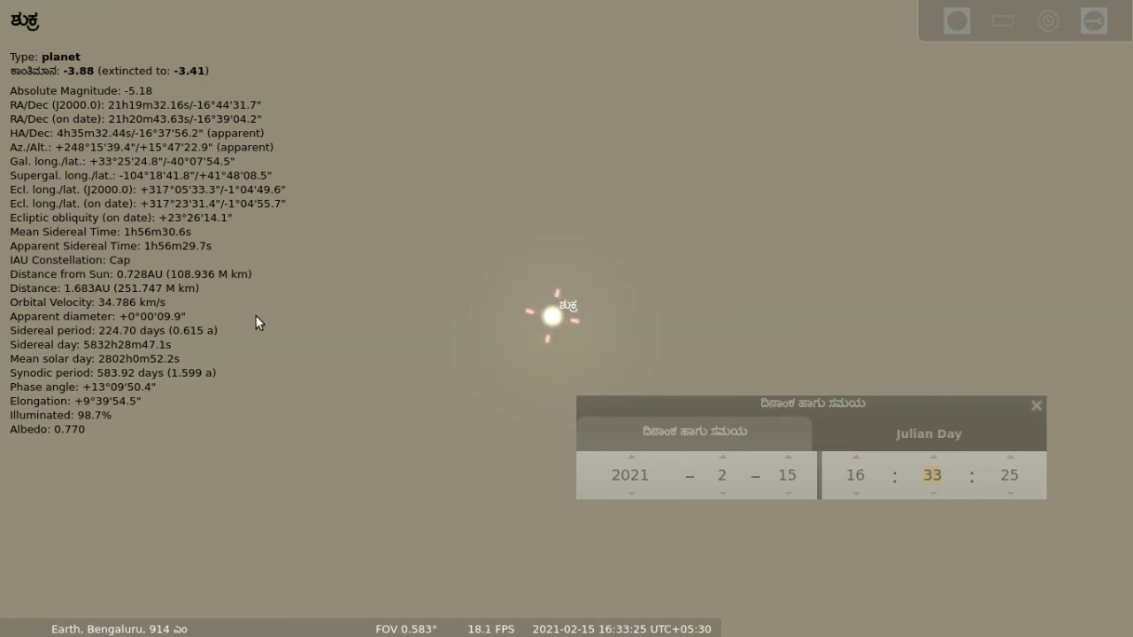
pyautogui.hotkey('alt', 'Tab')
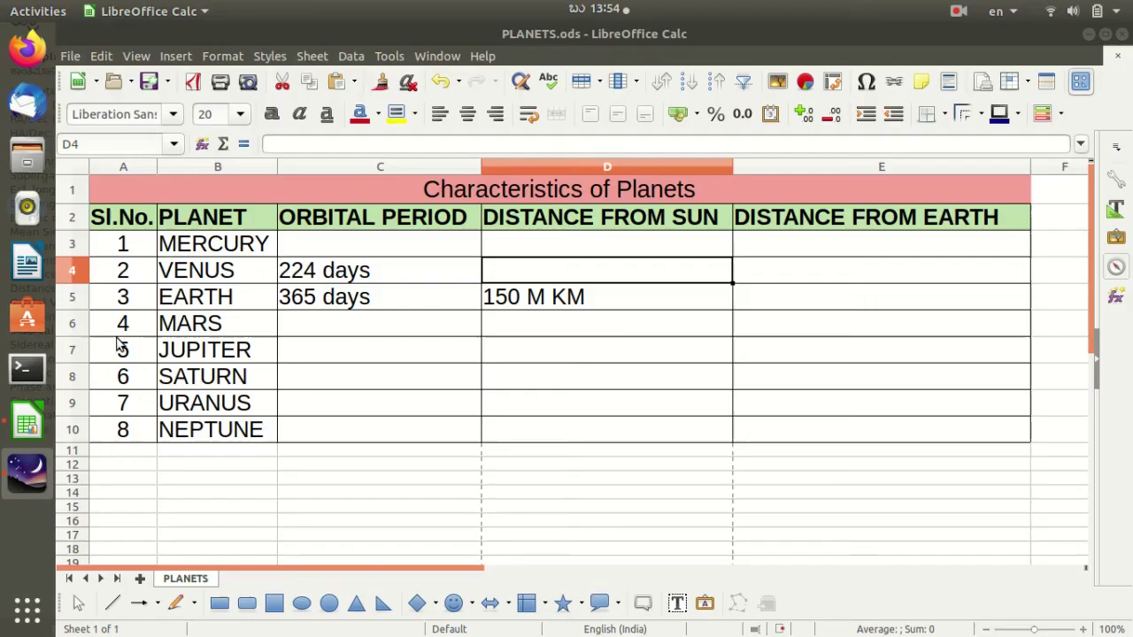
pyautogui.hotkey('alt', 'Tab')
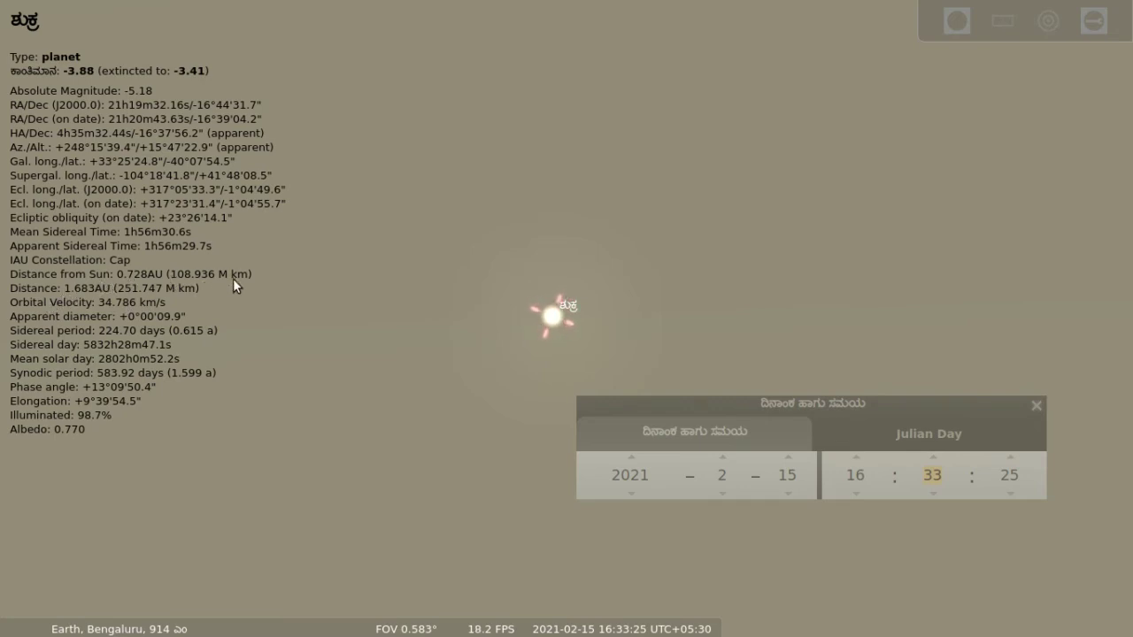
pyautogui.hotkey('alt', 'Tab')
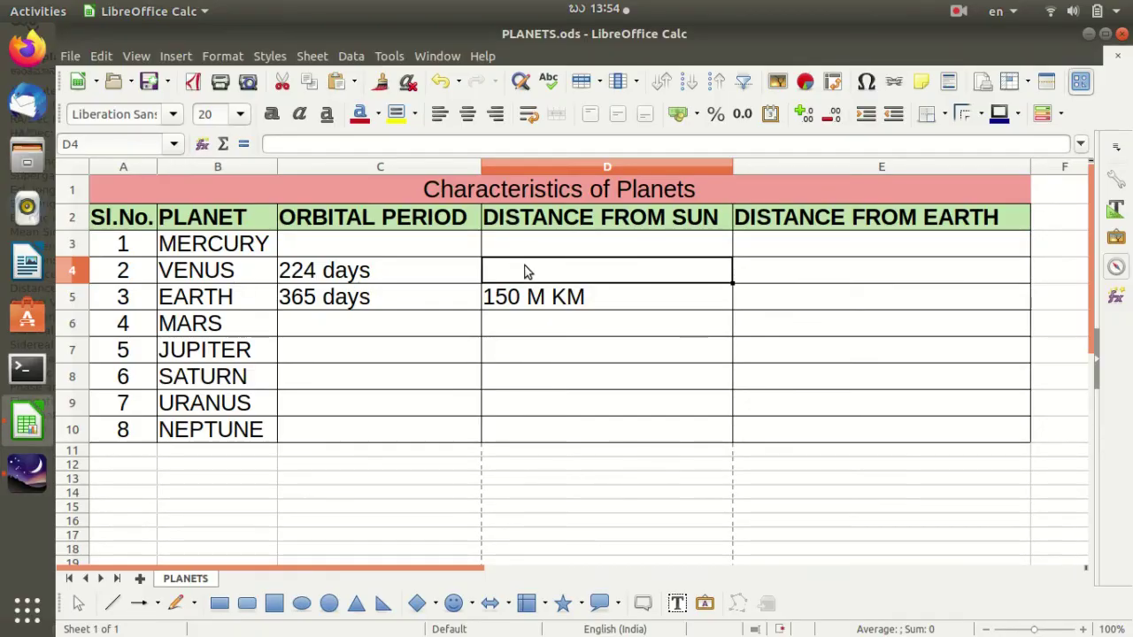
pyautogui.write('109')
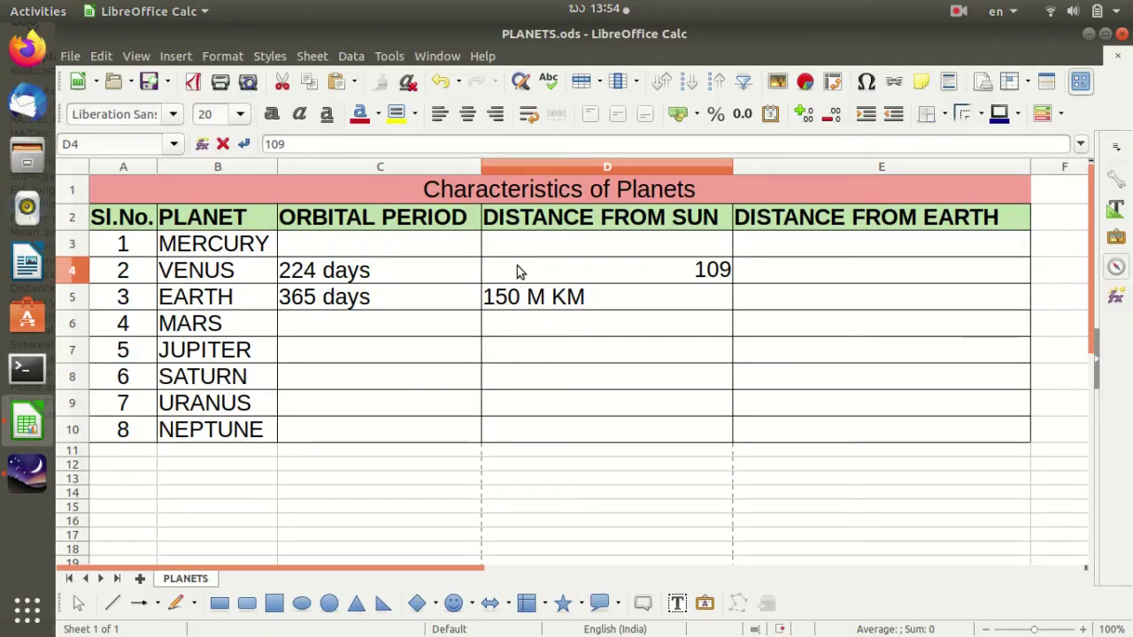
pyautogui.write('M K')
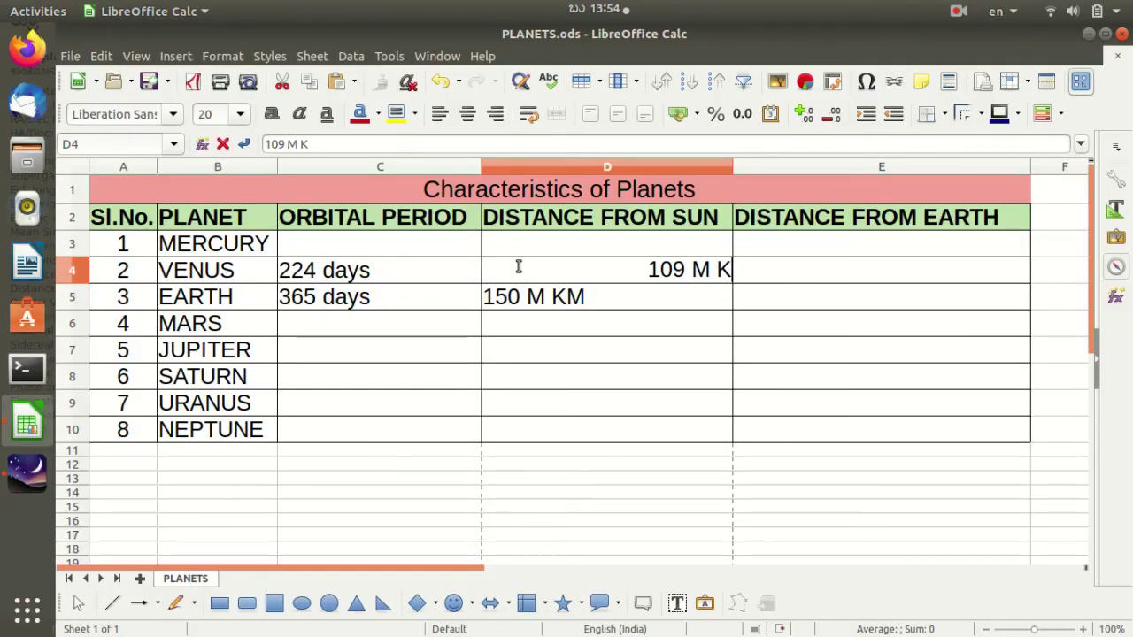
pyautogui.write('M')
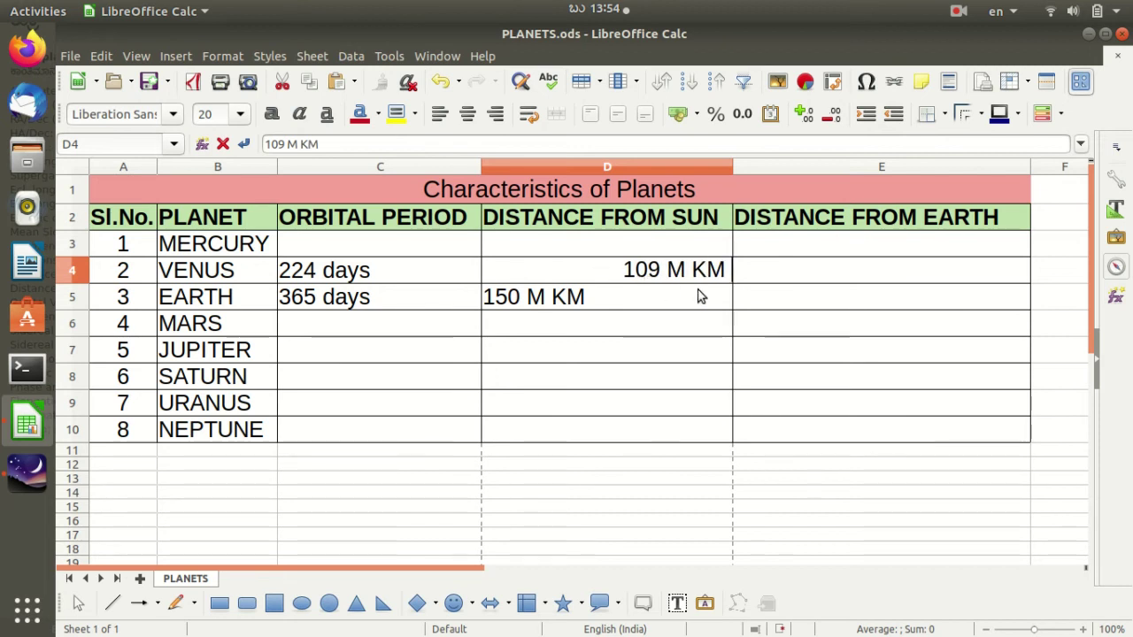
pyautogui.click(804, 256)
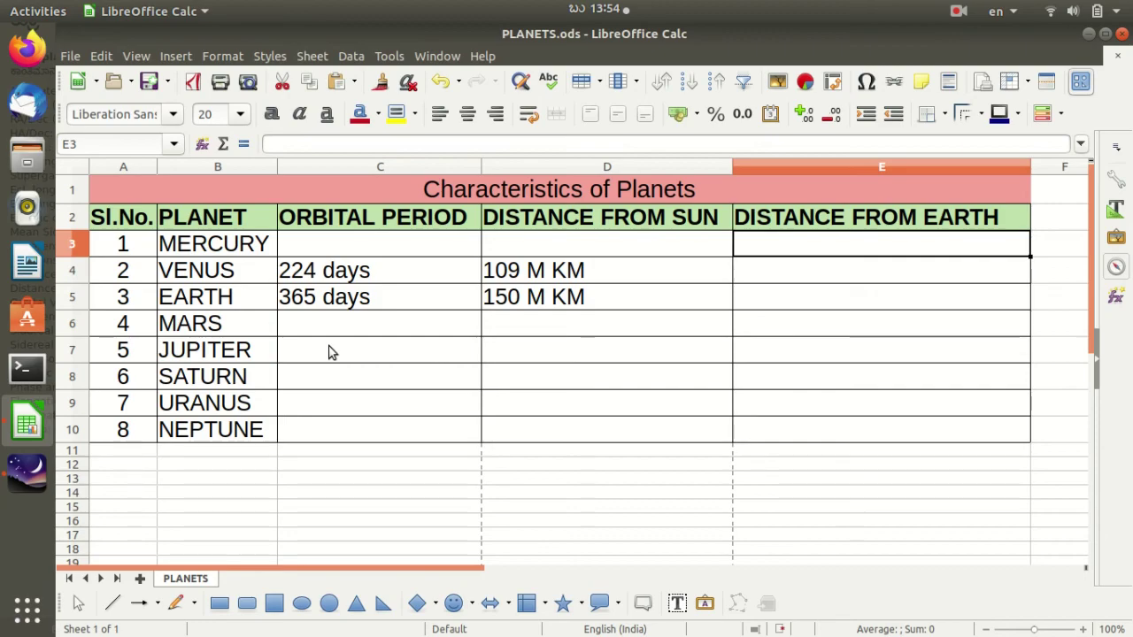
# Step: Look up Venus's current distance in Stellarium and enter "251 M KM" as its distance from Earth in cell E4 of the Calc table
pyautogui.hotkey('alt', 'Tab')
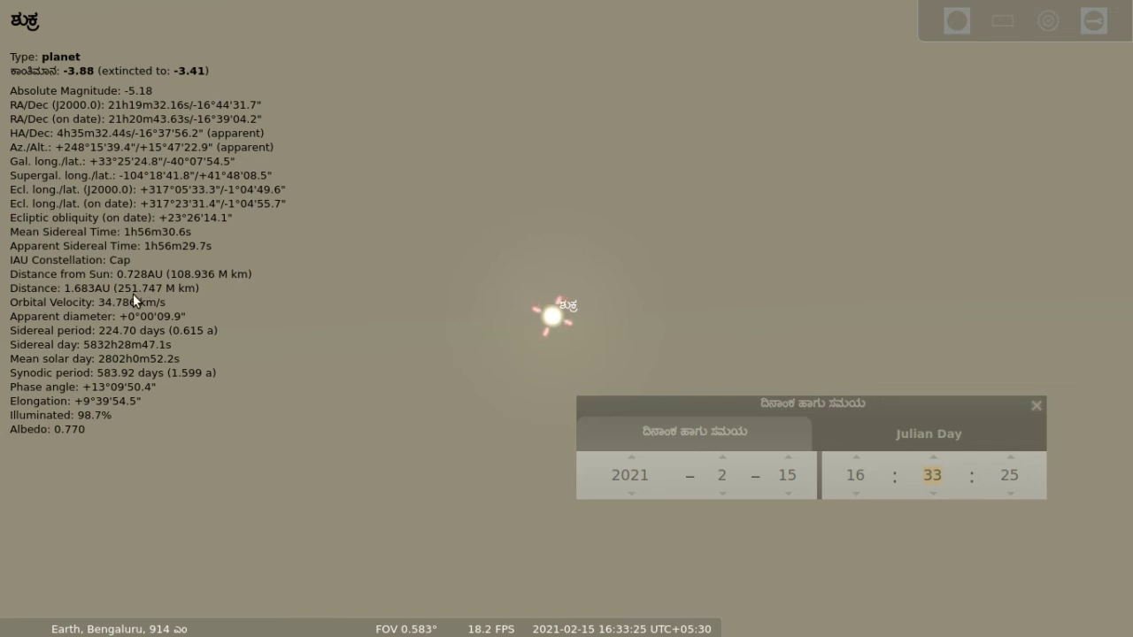
pyautogui.hotkey('alt', 'Tab')
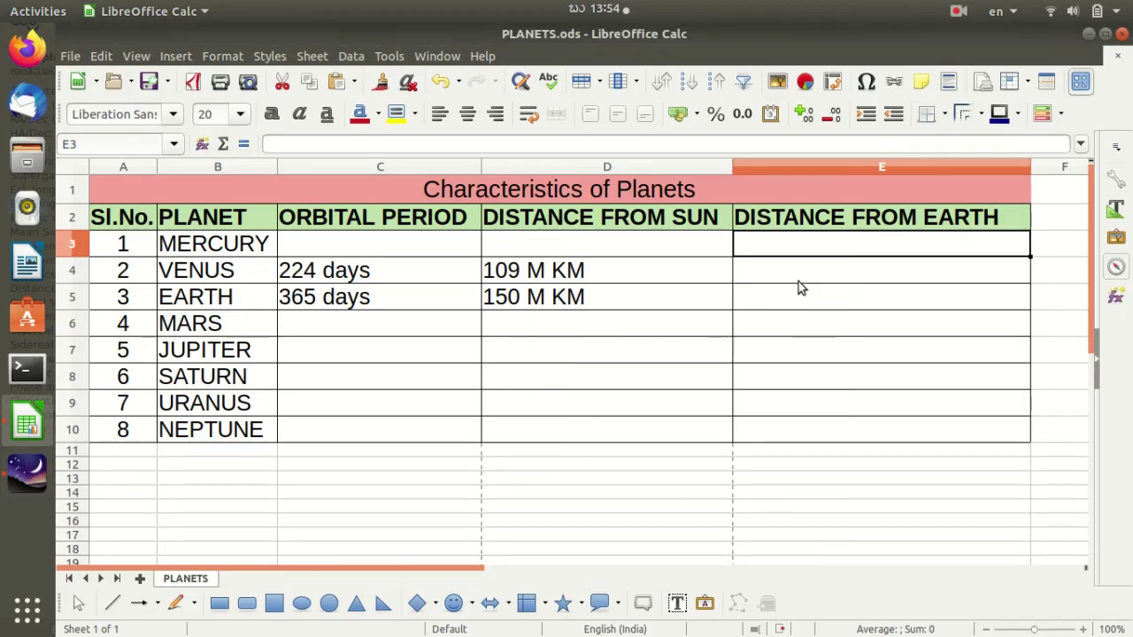
pyautogui.click(794, 275)
pyautogui.write('251')
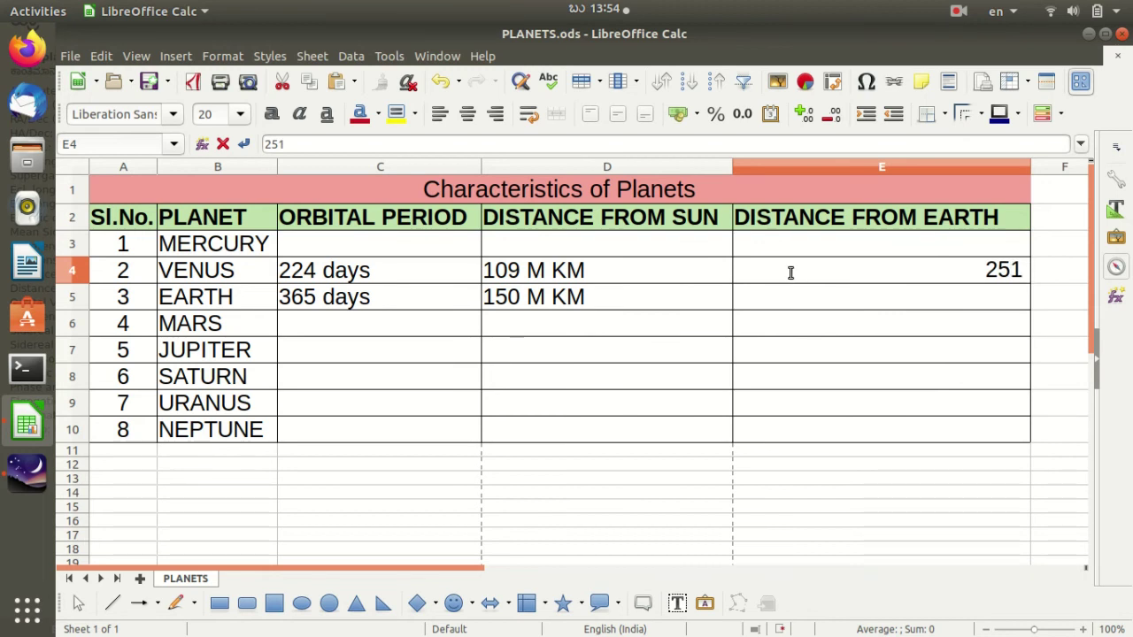
pyautogui.write(' M KM')
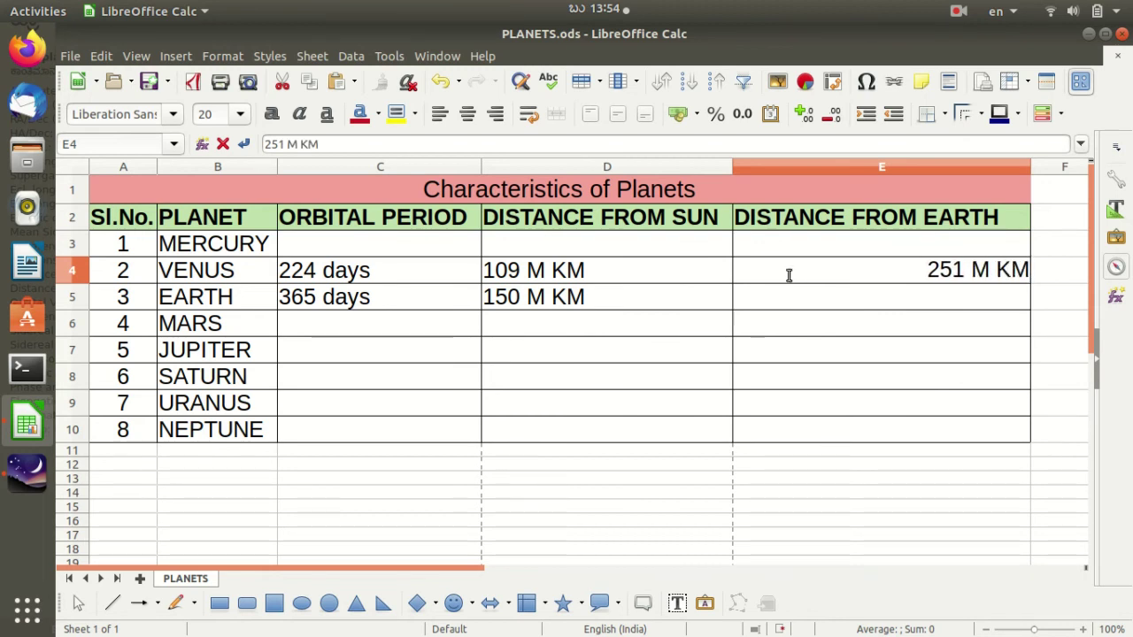
pyautogui.press('Return')
pyautogui.click(832, 277)
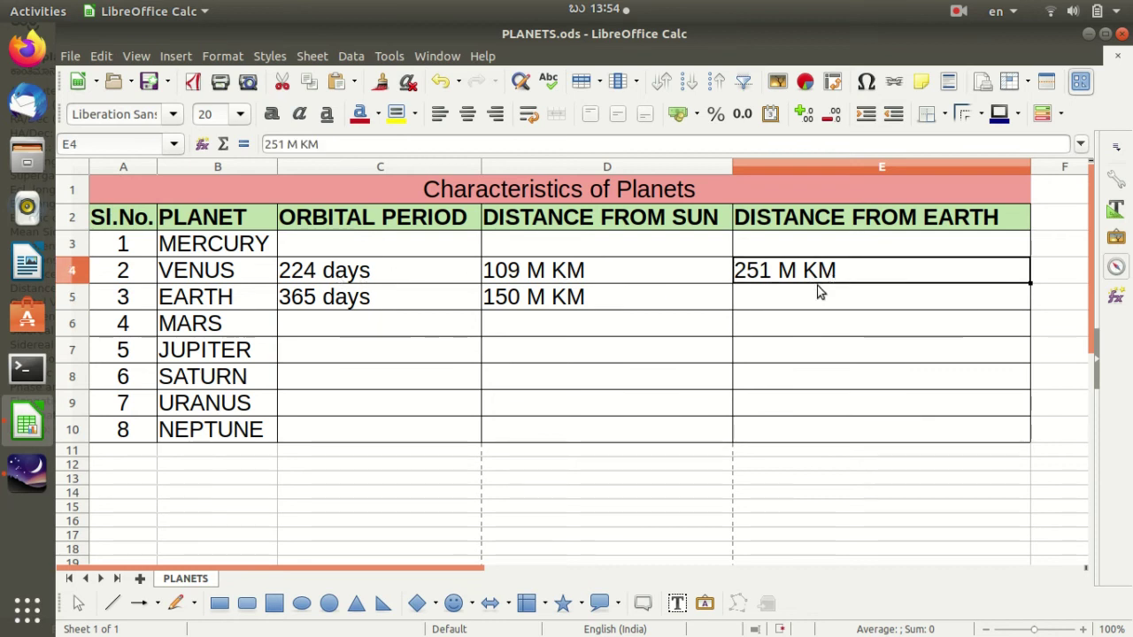
# Step: Switch to Stellarium, search for Mercury by object name and bring the planet into close view
pyautogui.hotkey('alt', 'Tab')
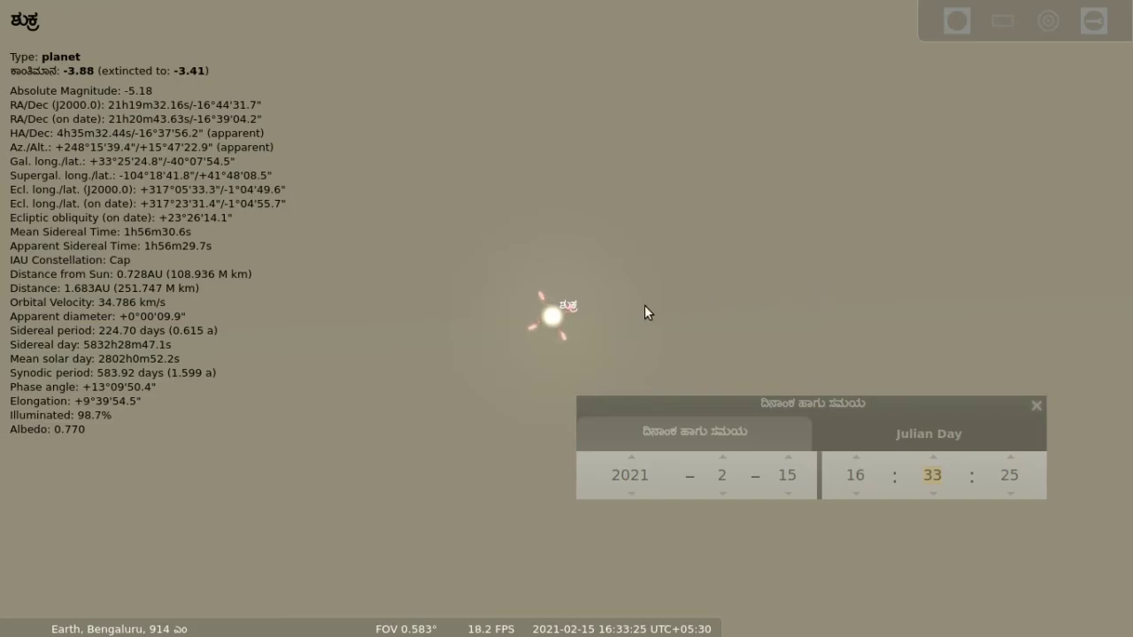
pyautogui.hotkey('alt', 'Tab')
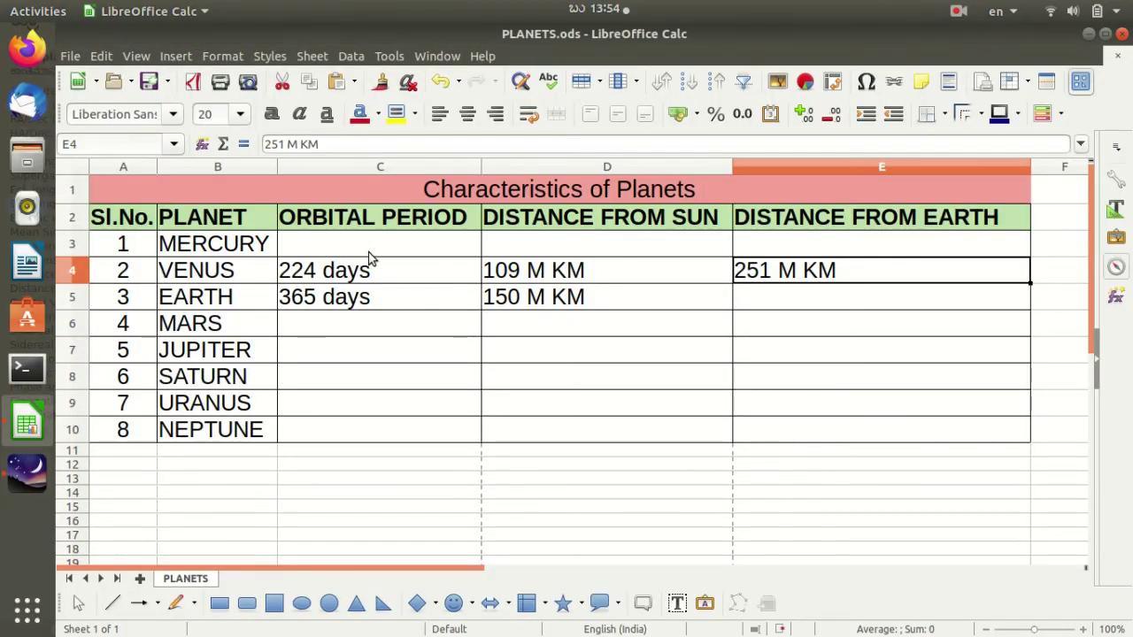
pyautogui.hotkey('alt', 'Tab')
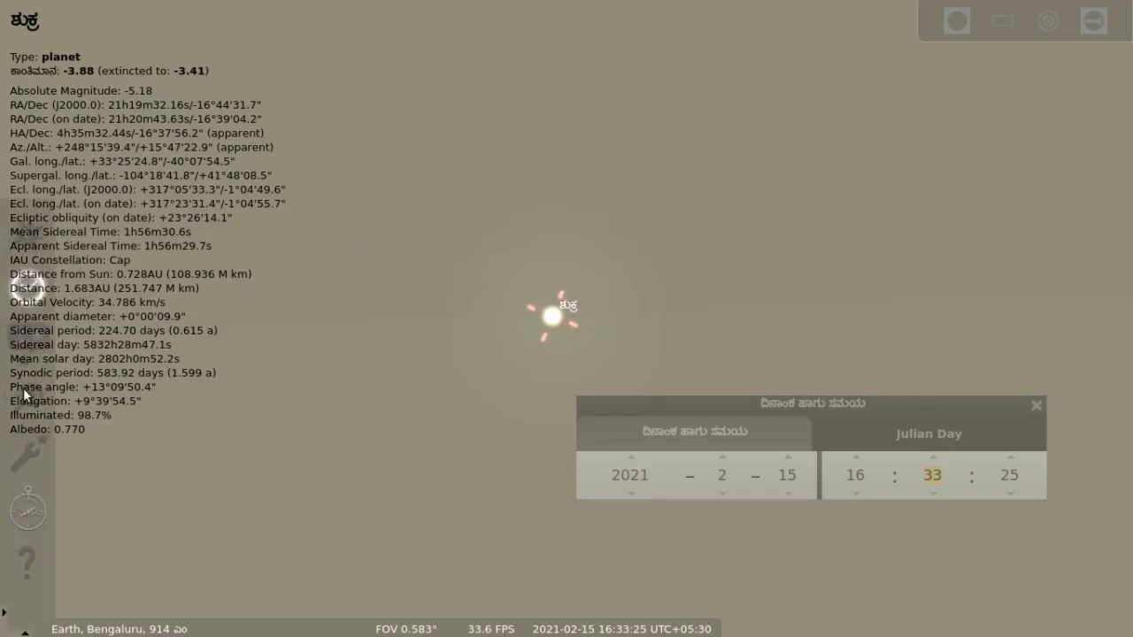
pyautogui.click(28, 400)
pyautogui.write('m')
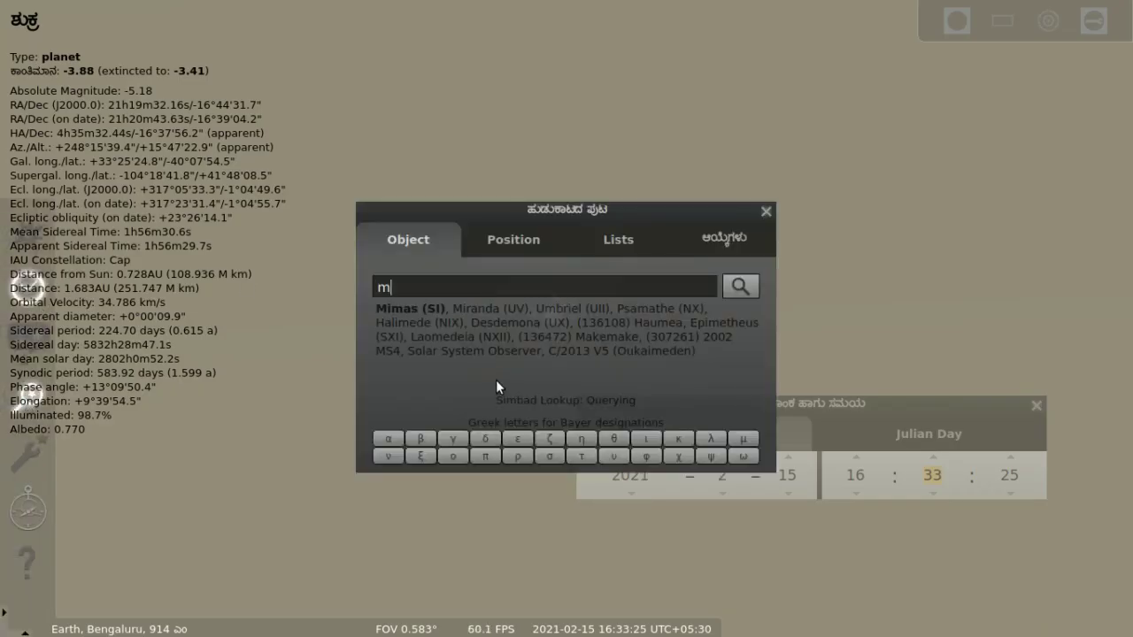
pyautogui.write('ercury')
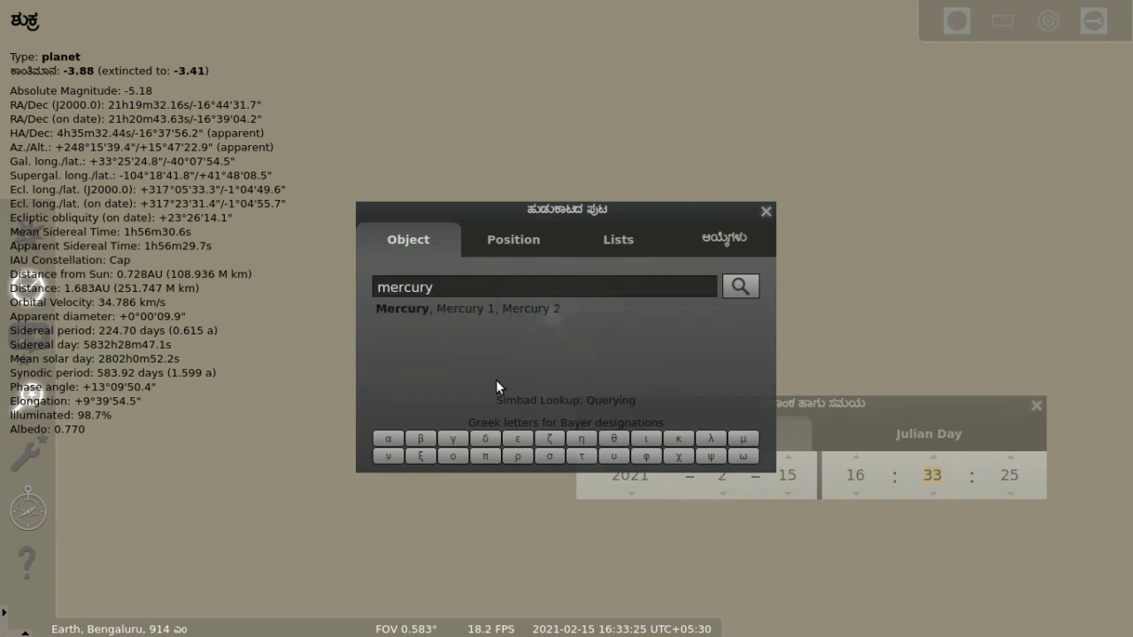
pyautogui.press('Return')
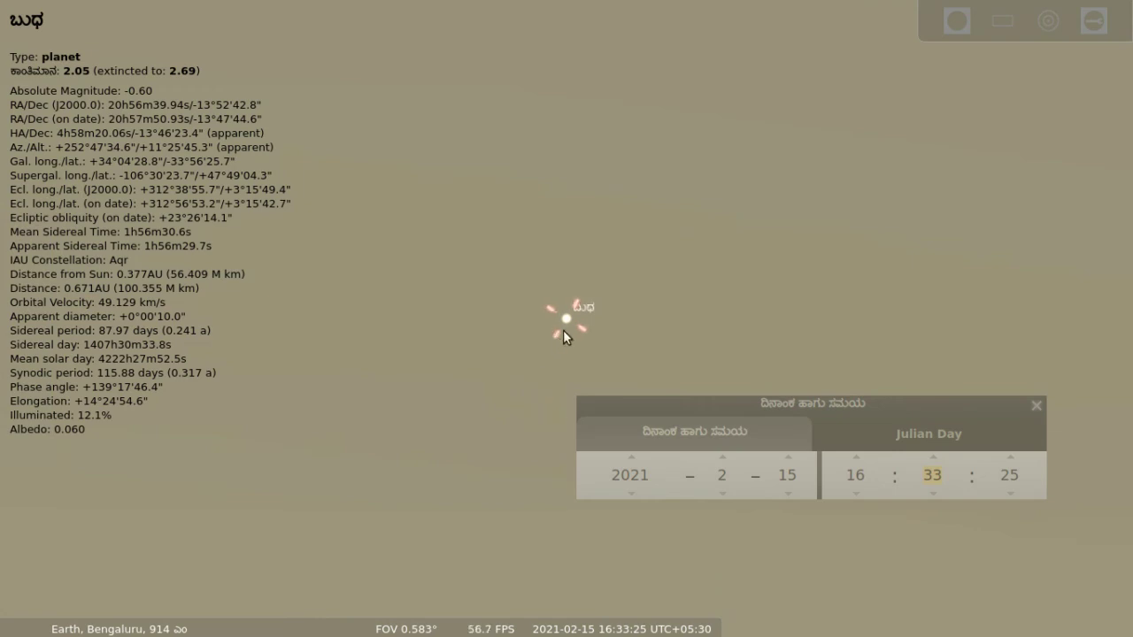
pyautogui.press('/')
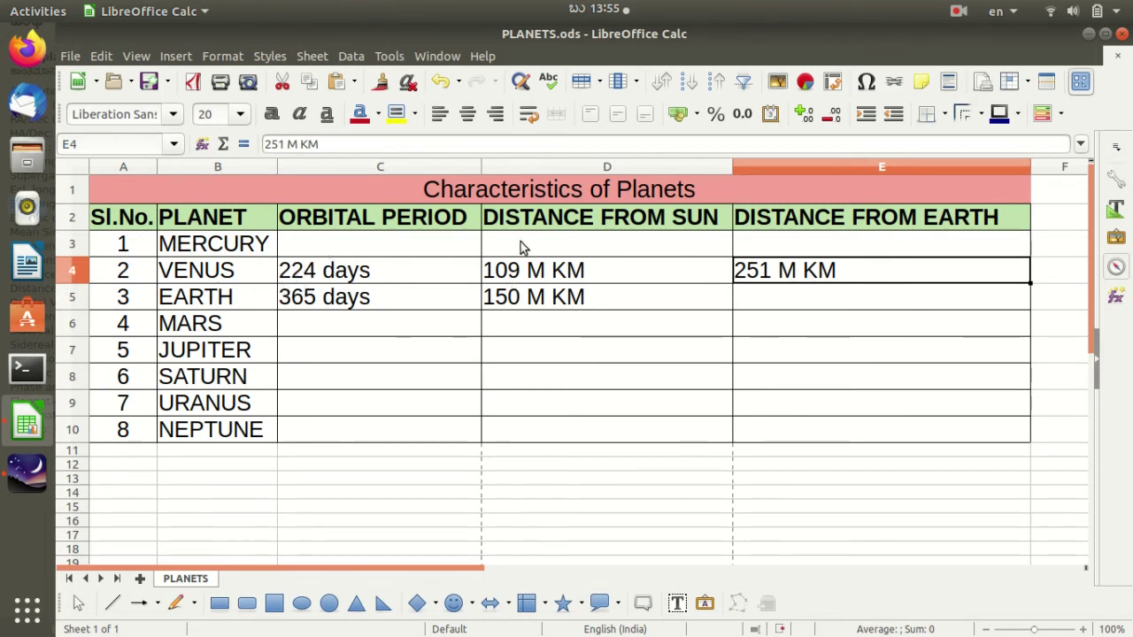
# Step: Enter "56 M KM" as Mercury's distance from the Sun in cell D3 of the Calc table
pyautogui.click(557, 246)
pyautogui.write('56')
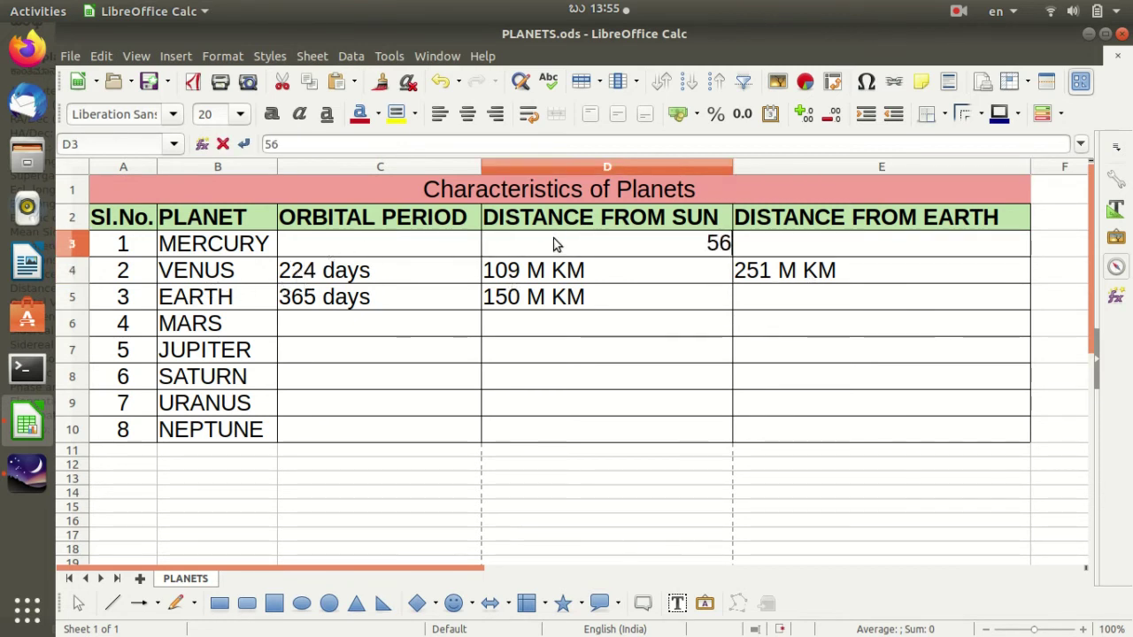
pyautogui.write(' M KM')
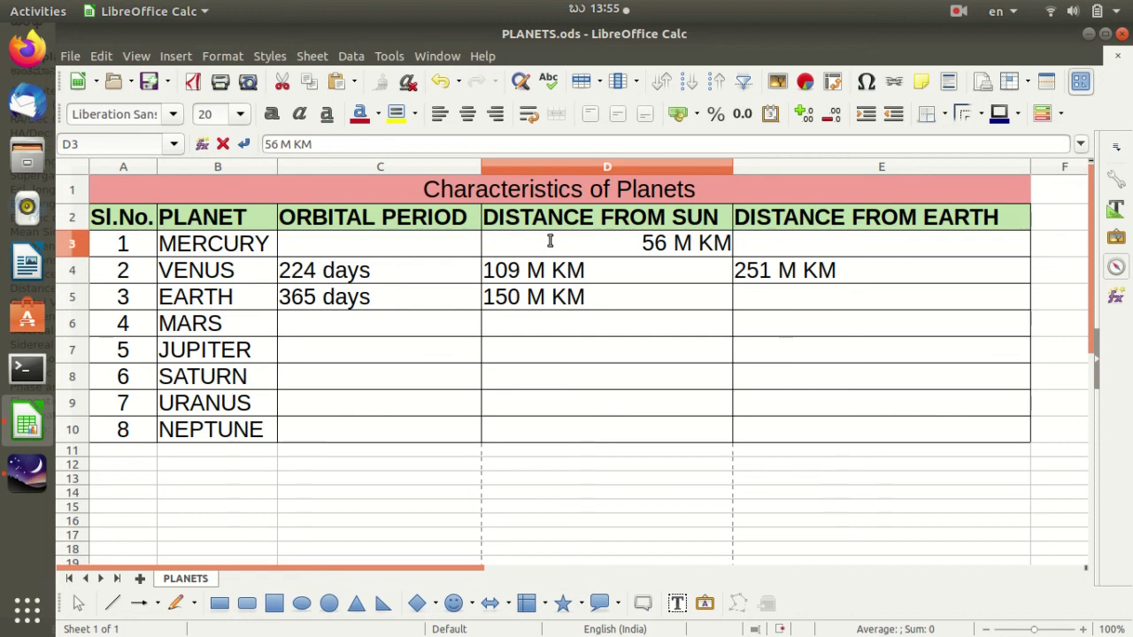
# Step: Look up Mercury's sidereal period in Stellarium and enter "88 days" as its orbital period in cell C3 of the Calc table
pyautogui.click(436, 225)
pyautogui.hotkey('alt', 'Tab')
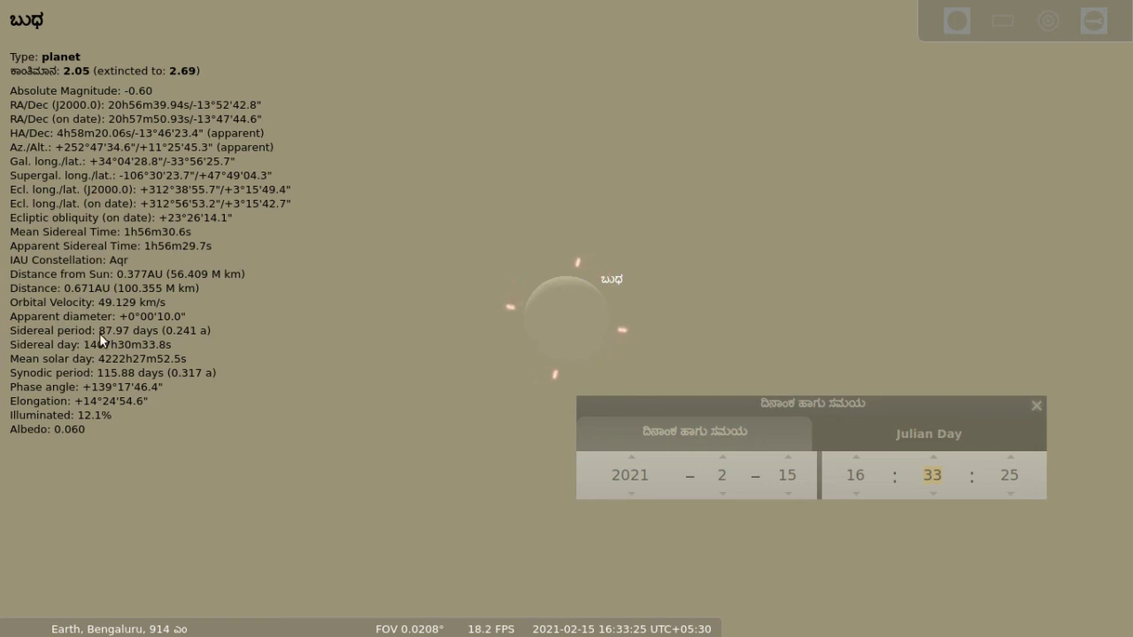
pyautogui.hotkey('alt', 'Tab')
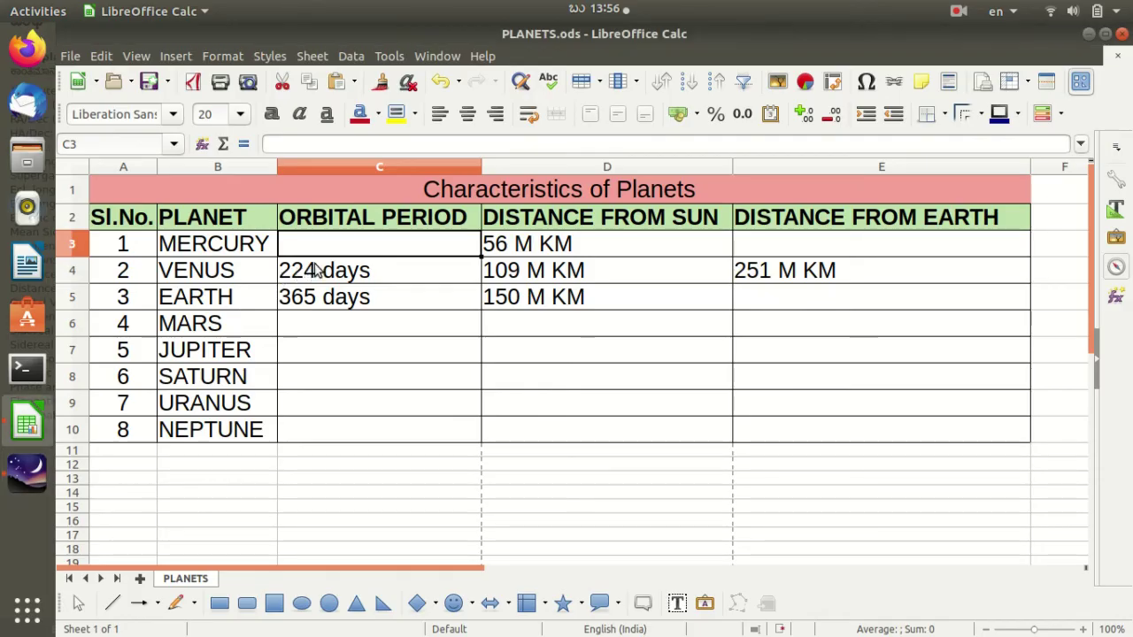
pyautogui.write('88 d')
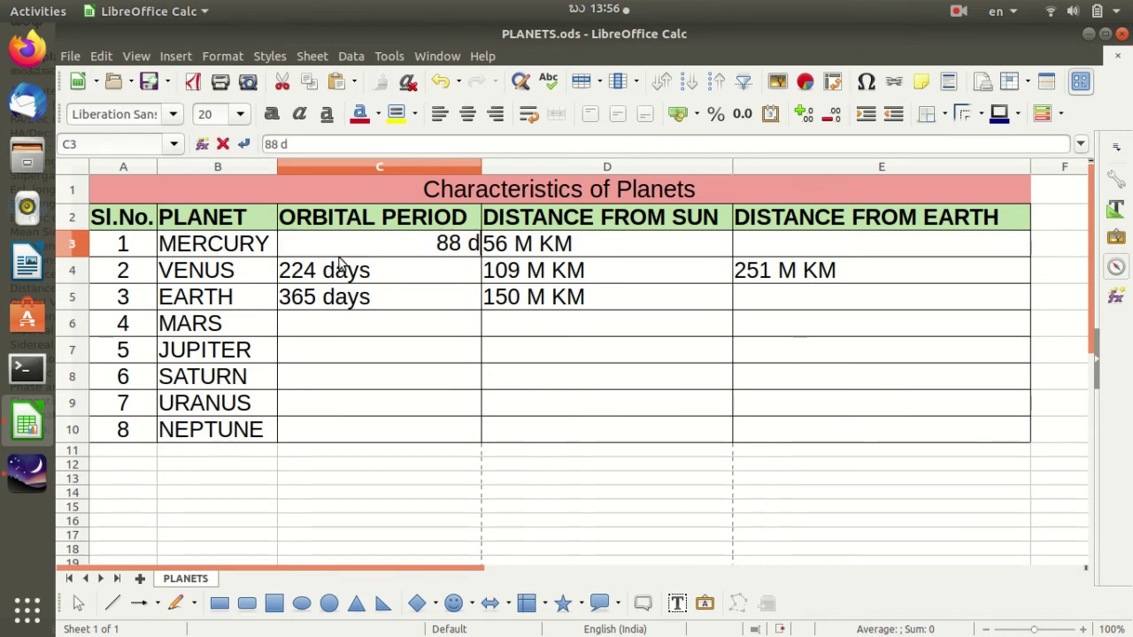
pyautogui.write('ays')
pyautogui.click(616, 344)
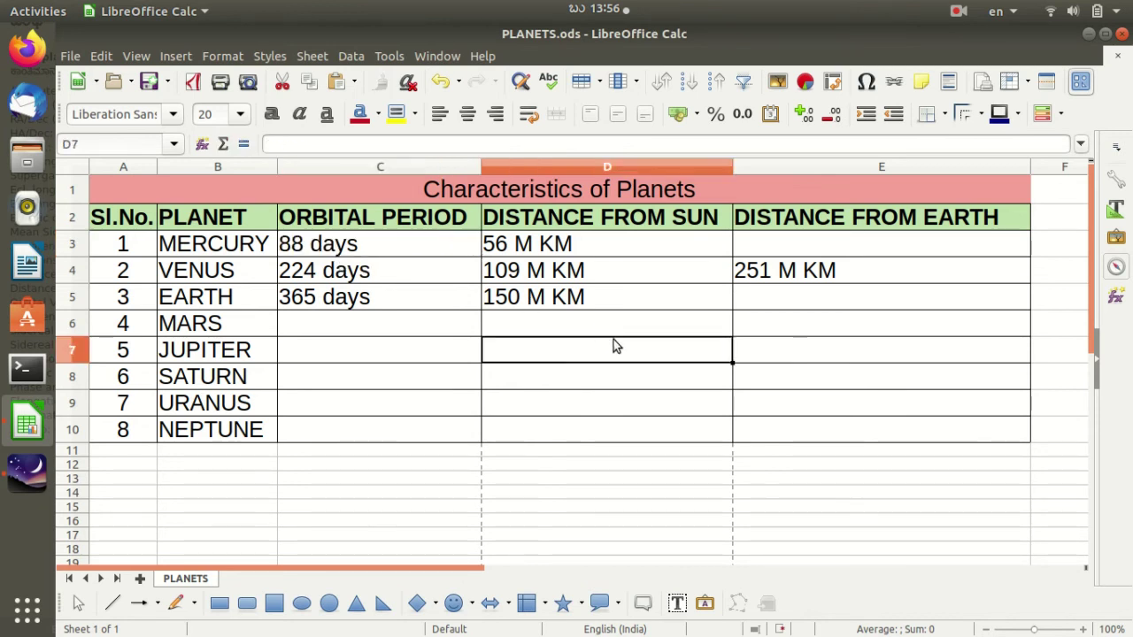
# Step: Look up Mercury's current distance in Stellarium and enter "100 M KM" as its distance from Earth in cell E3 of the Calc table
pyautogui.click(767, 248)
pyautogui.hotkey('alt', 'Tab')
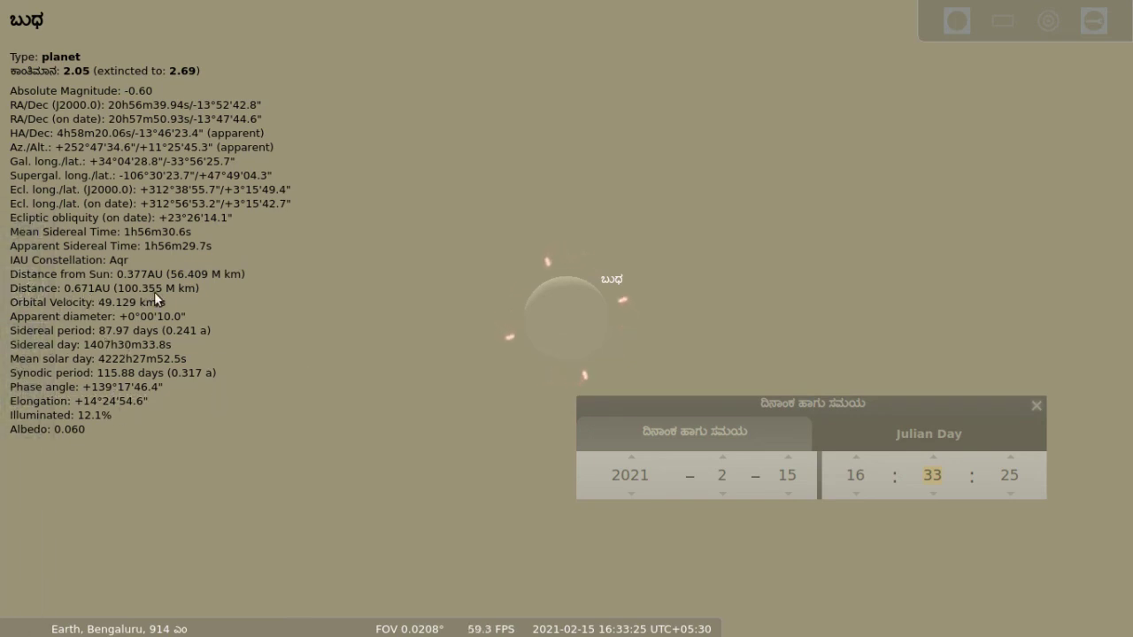
pyautogui.hotkey('alt', 'Tab')
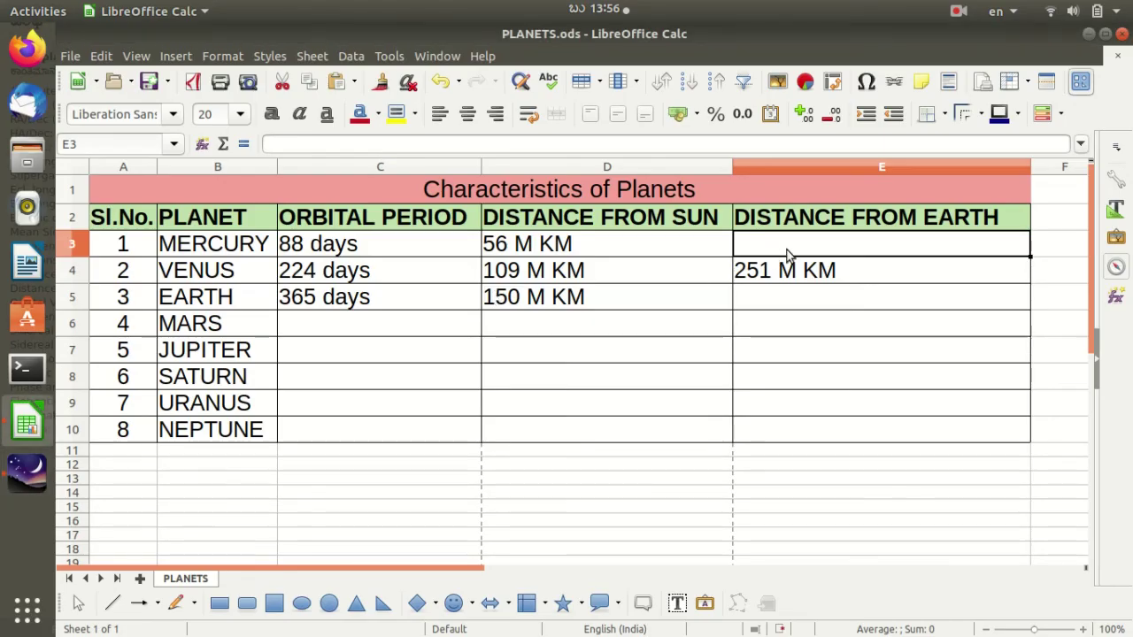
pyautogui.write('100')
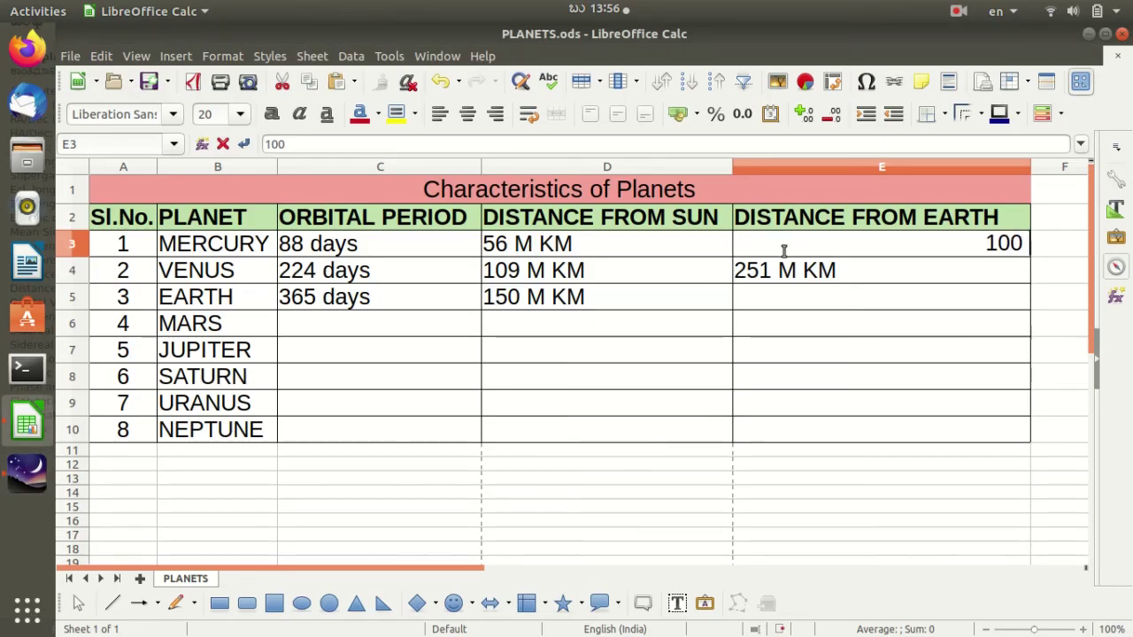
pyautogui.write(' M KM')
pyautogui.click(806, 323)
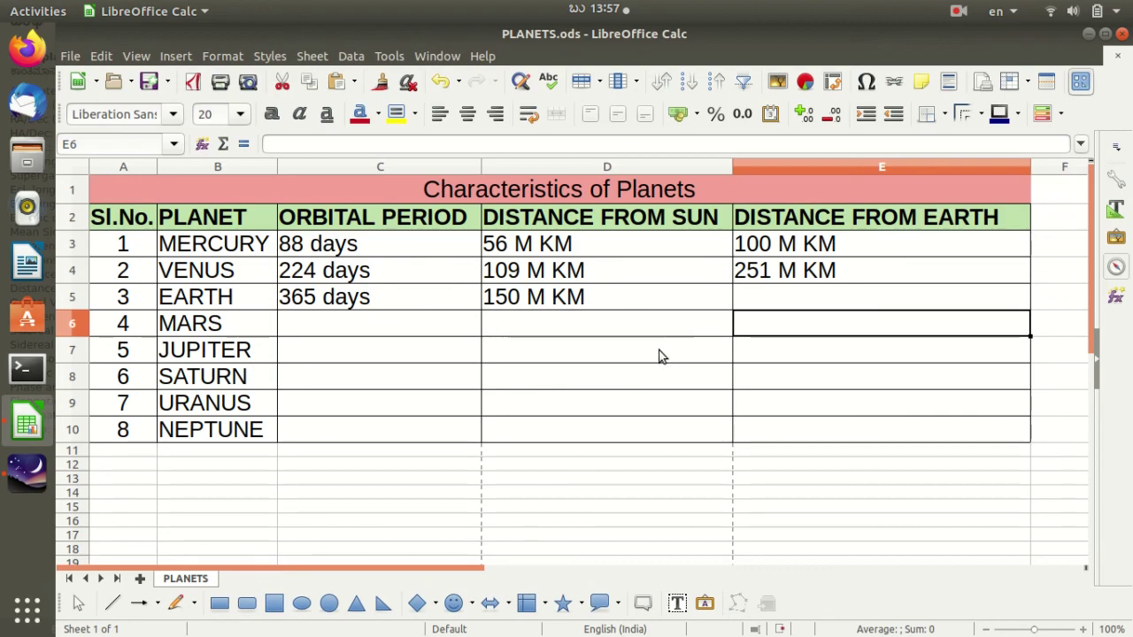
# Step: Switch to Stellarium and widen the field of view around Mercury
pyautogui.hotkey('alt', 'Tab')
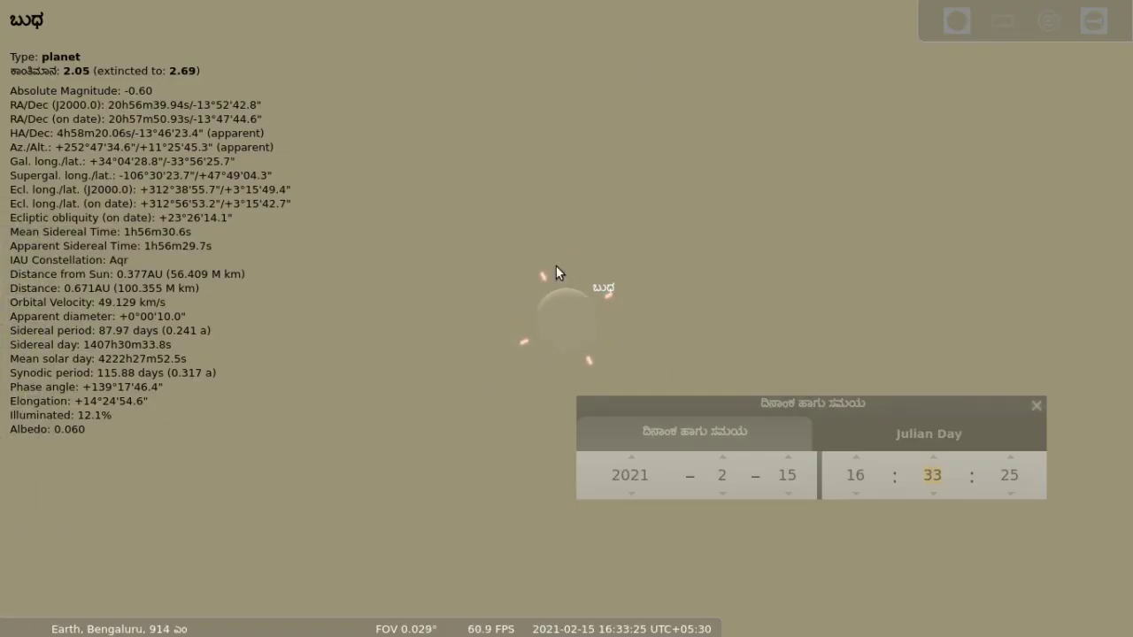
pyautogui.scroll(-3, 512, 384)
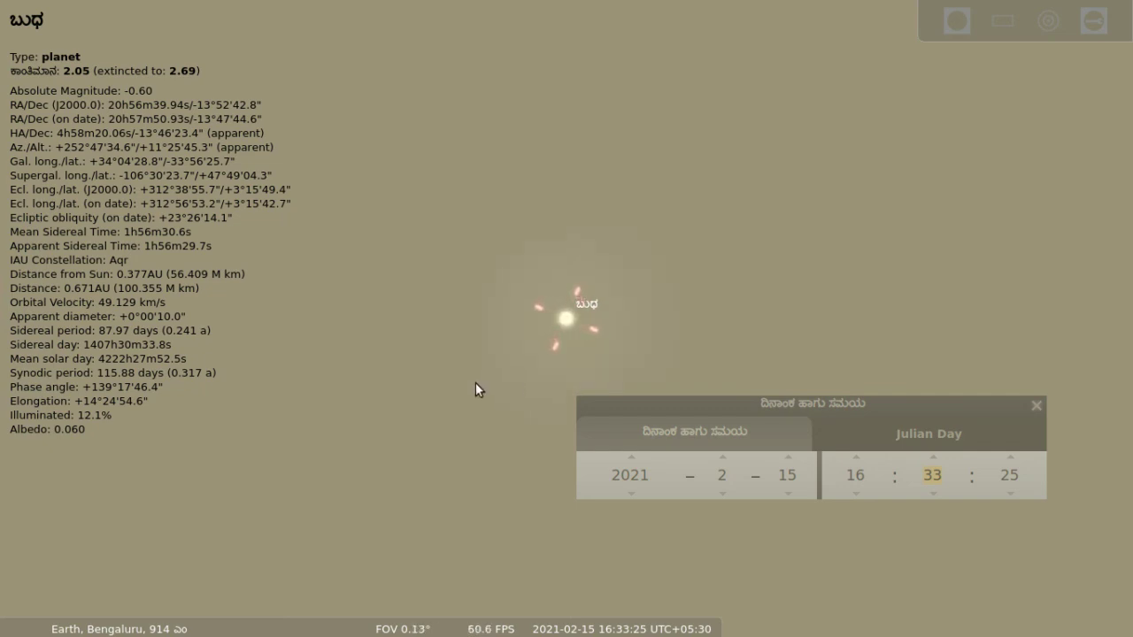
pyautogui.scroll(-1, 476, 383)
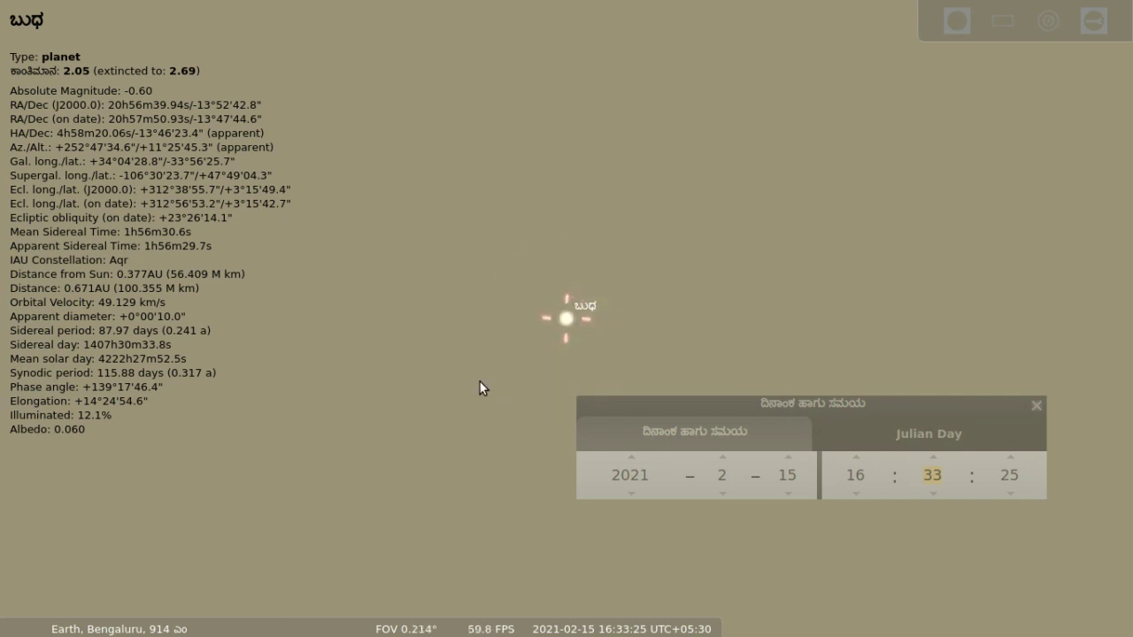